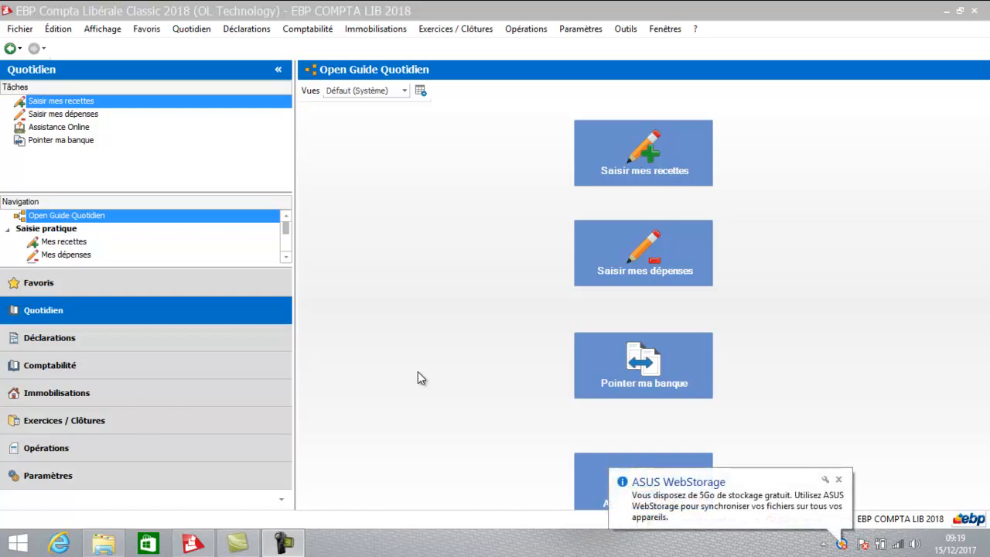
Dismiss the ASUS WebStorage notification and open the Critères de comptabilisation list under Rapprochement bancaire
left_click(838, 480)
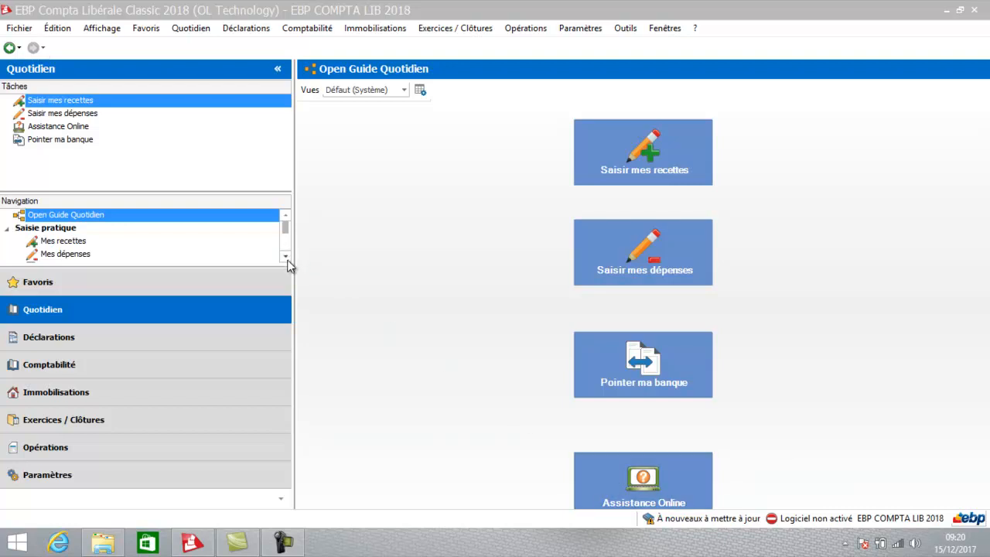
scroll(287, 259, "down", 5)
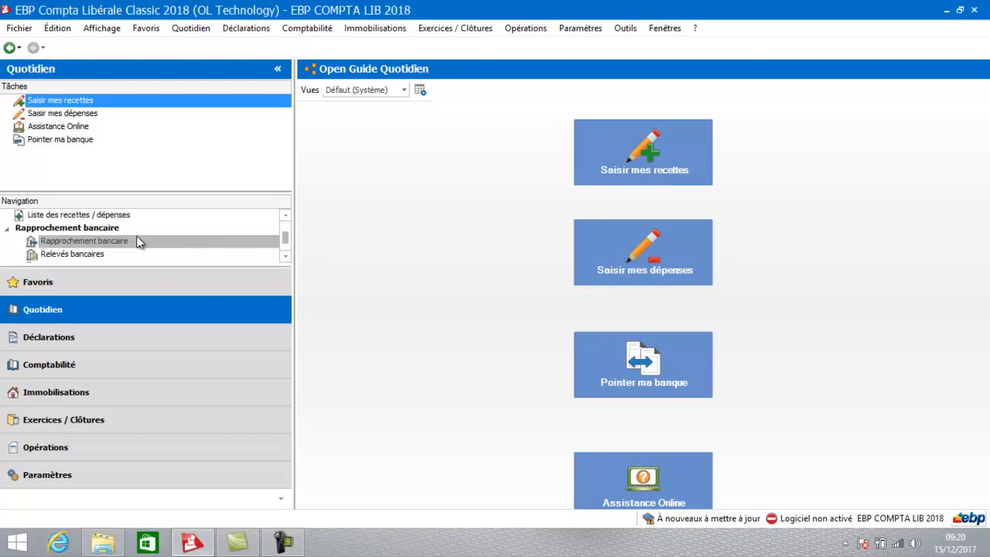
left_click(287, 257)
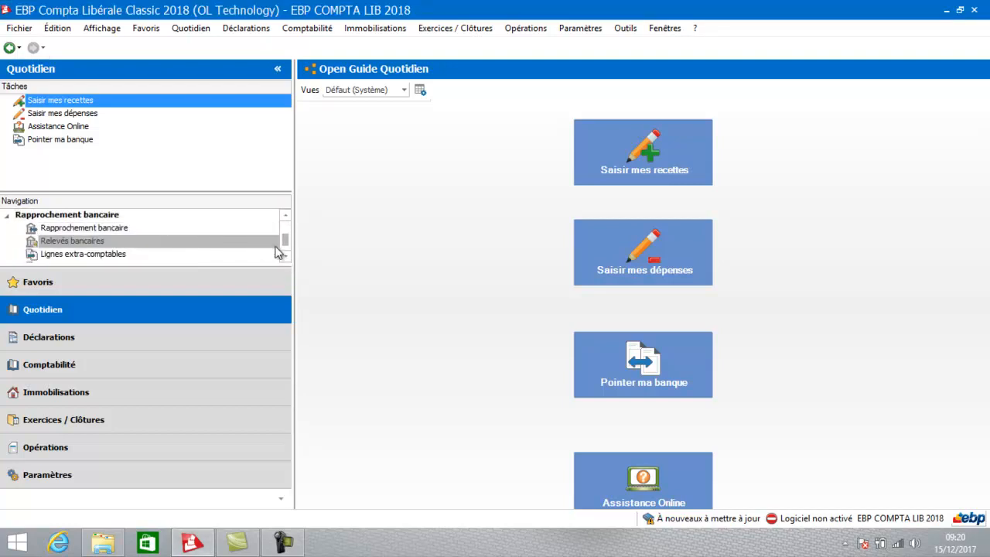
left_click(287, 259)
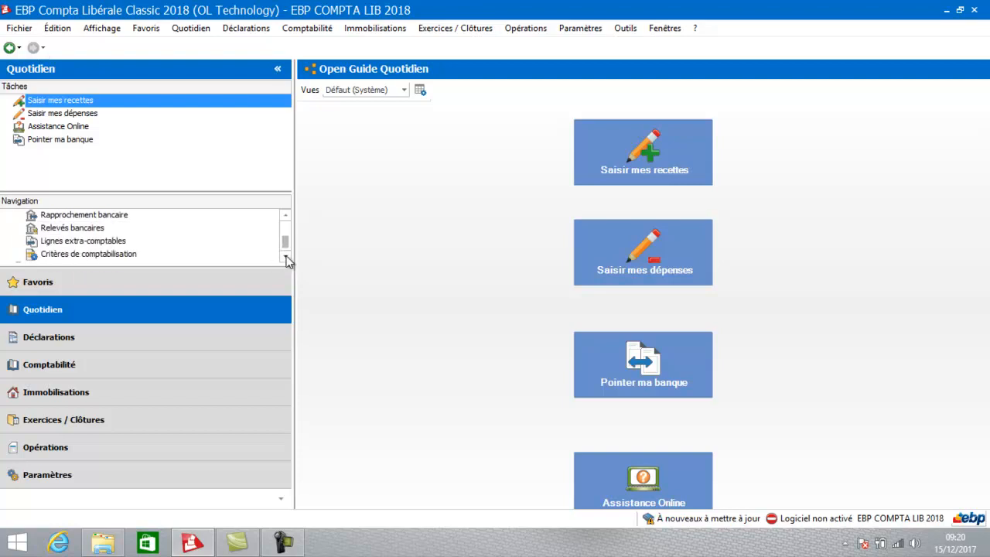
left_click(163, 254)
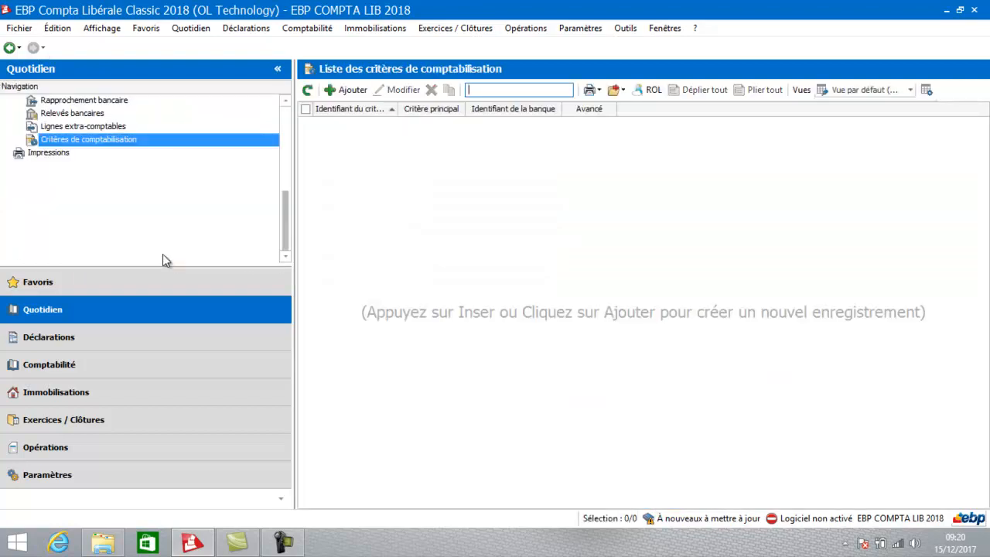
Create a bank statement accounting criterion with main criterion "prel EDF", direction Crédit and bank BNP
left_click(346, 91)
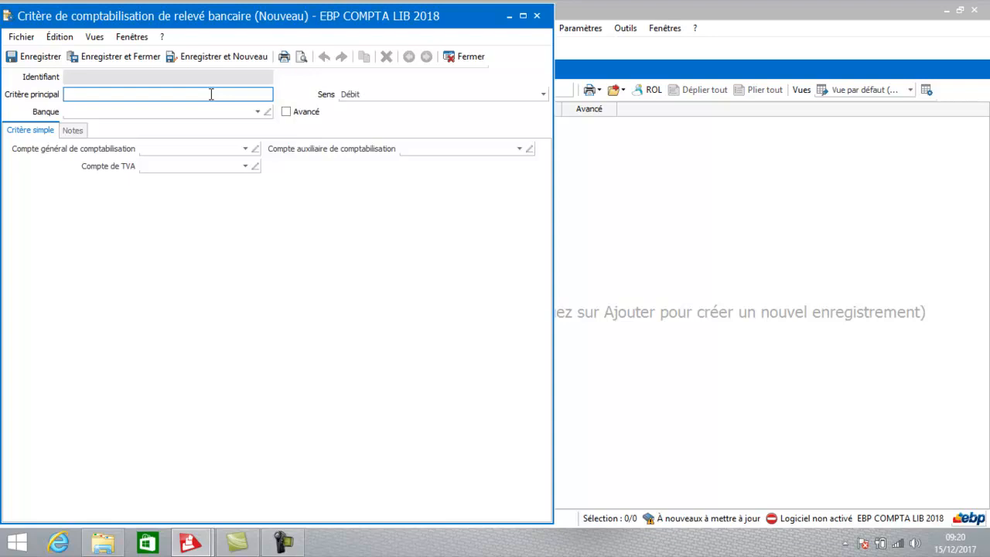
type("prel EDF")
left_click(544, 95)
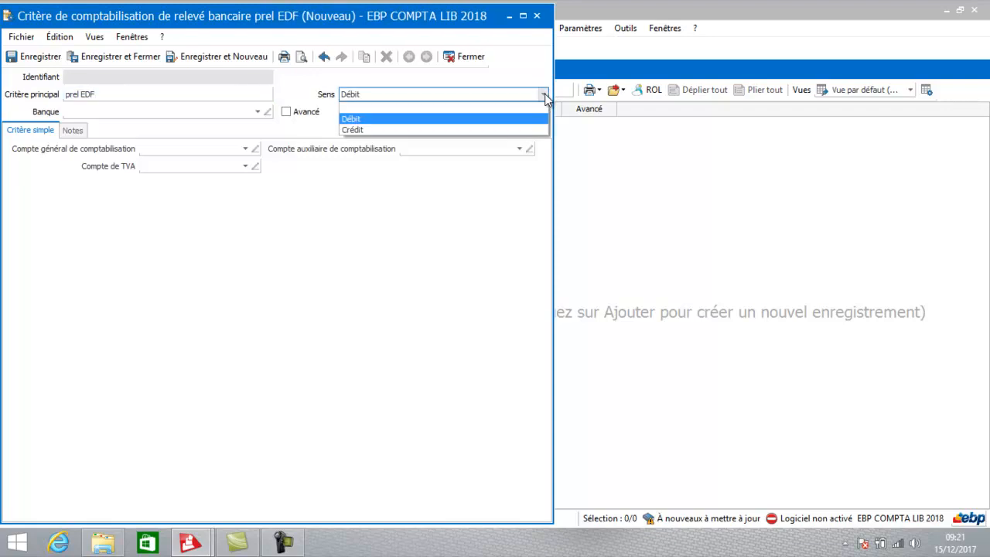
left_click(499, 130)
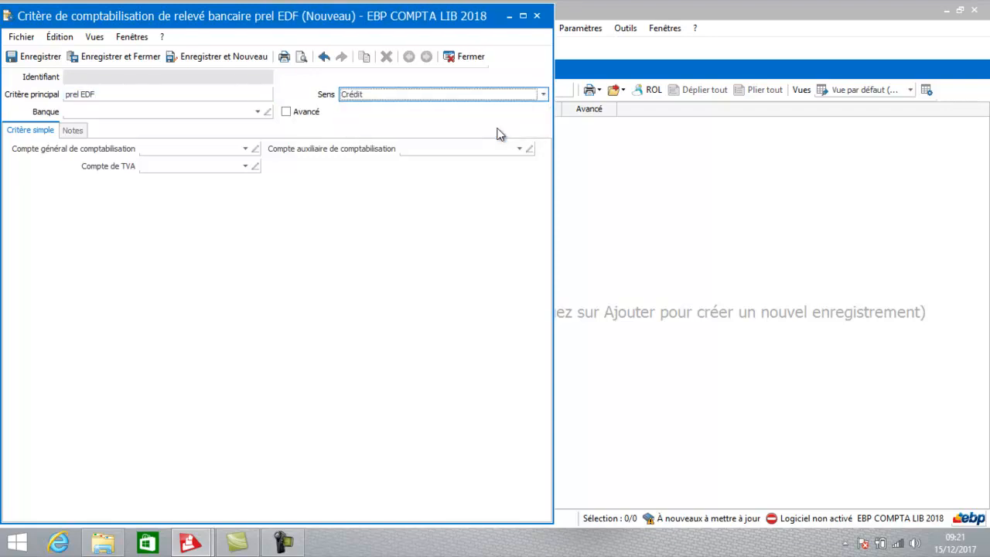
left_click(257, 112)
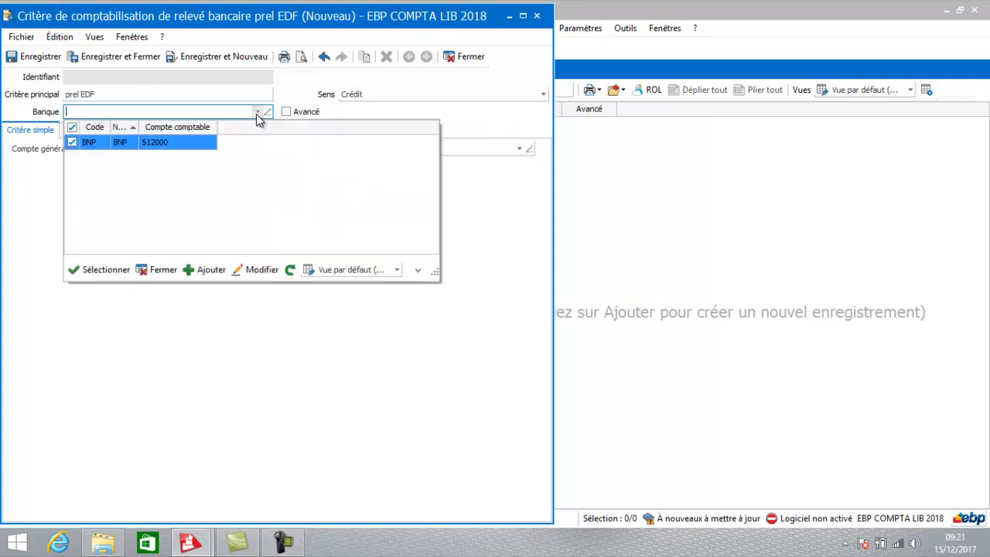
left_click(185, 143)
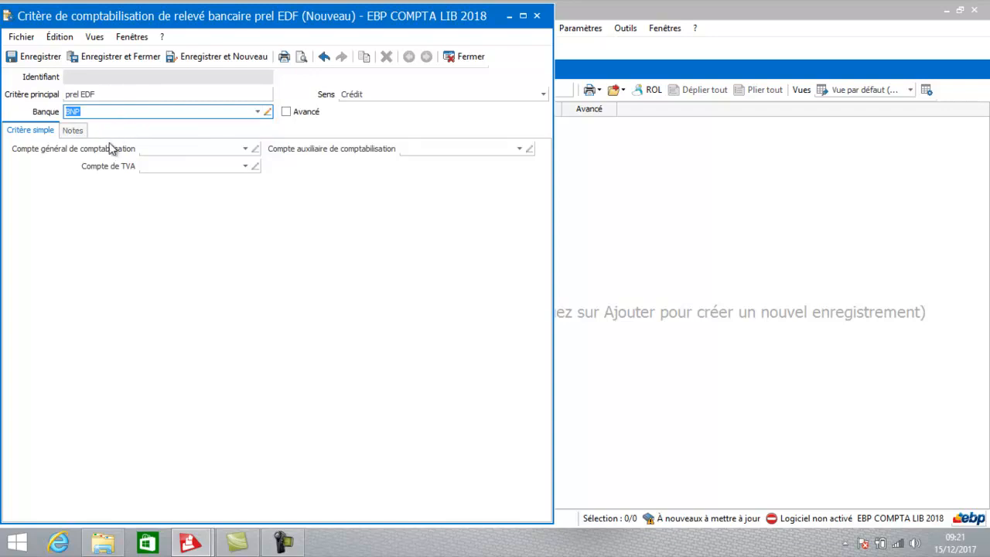
Assign general account 606100 and TVA account 4456210 to the prel EDF criterion, then save it and start a new one
left_click(244, 154)
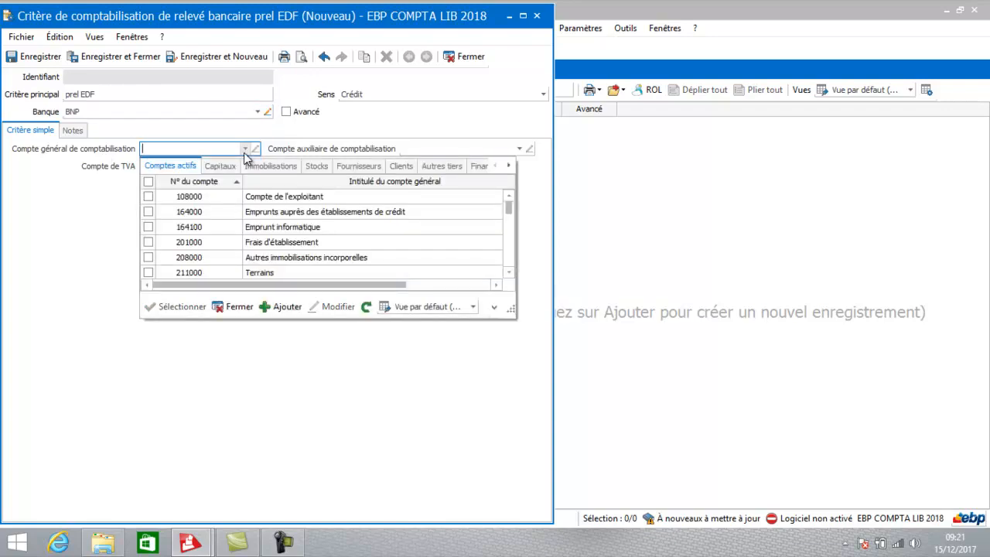
type("606")
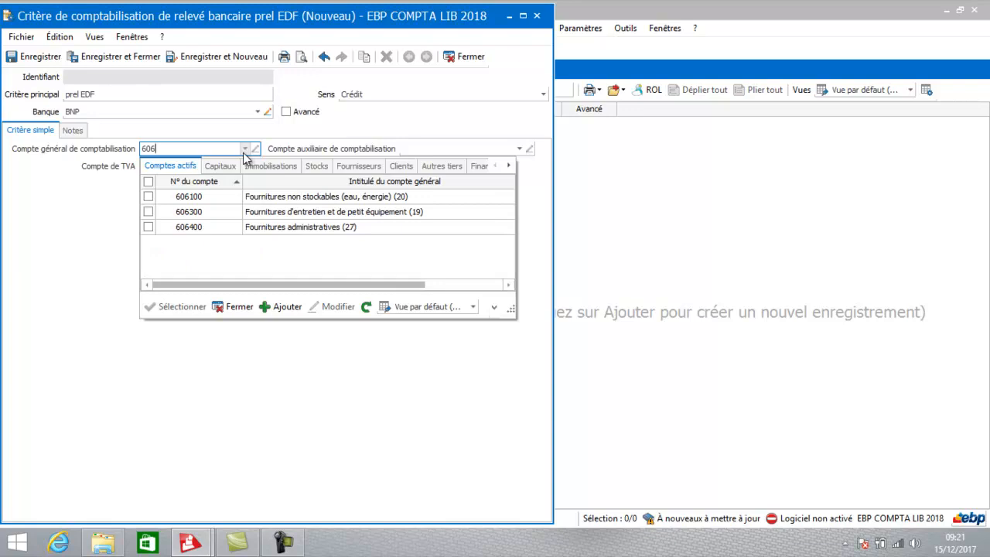
left_click(272, 199)
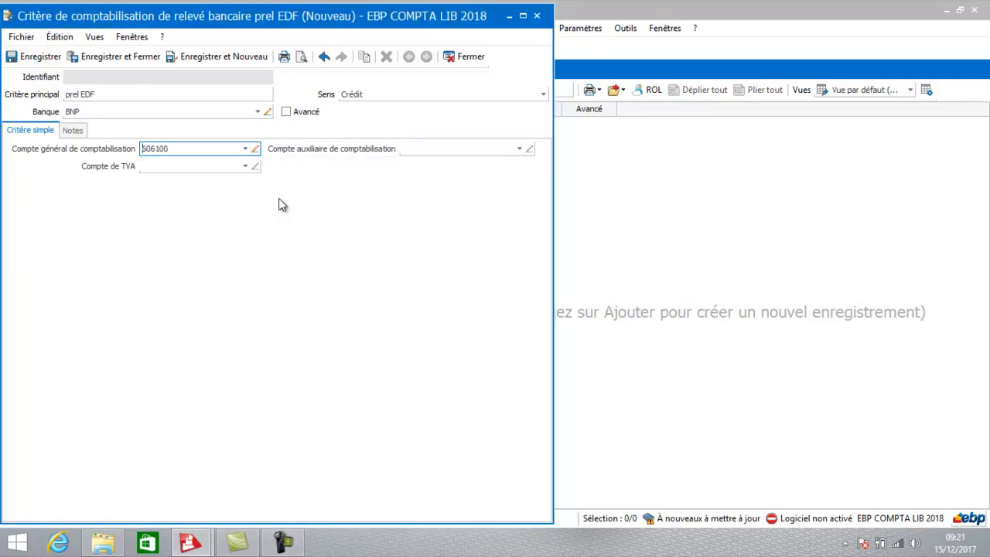
left_click(246, 168)
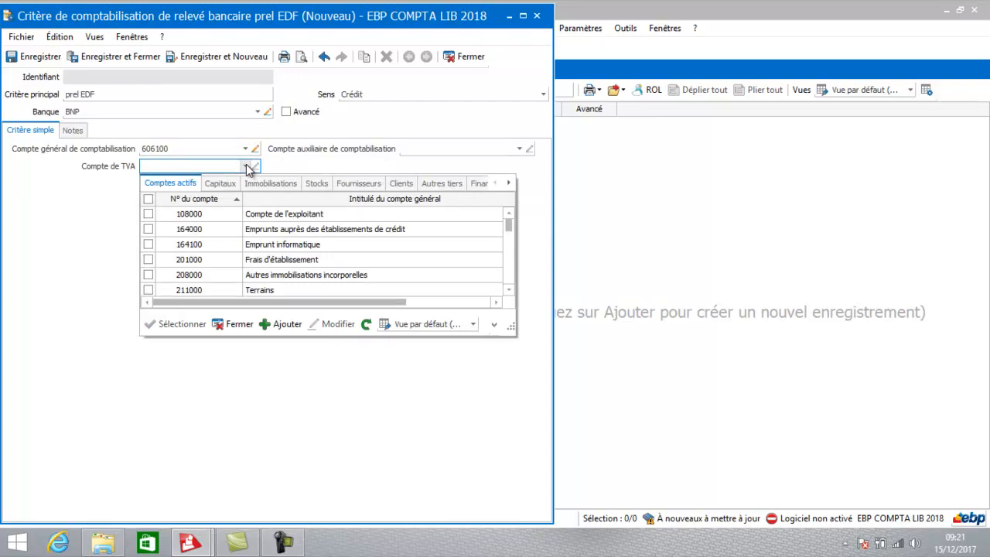
type("4456")
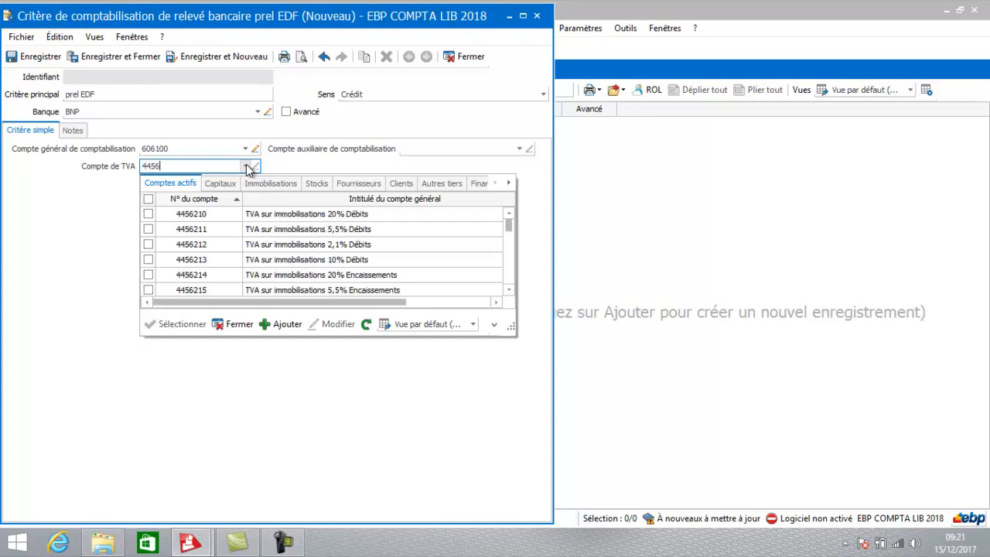
left_click(234, 214)
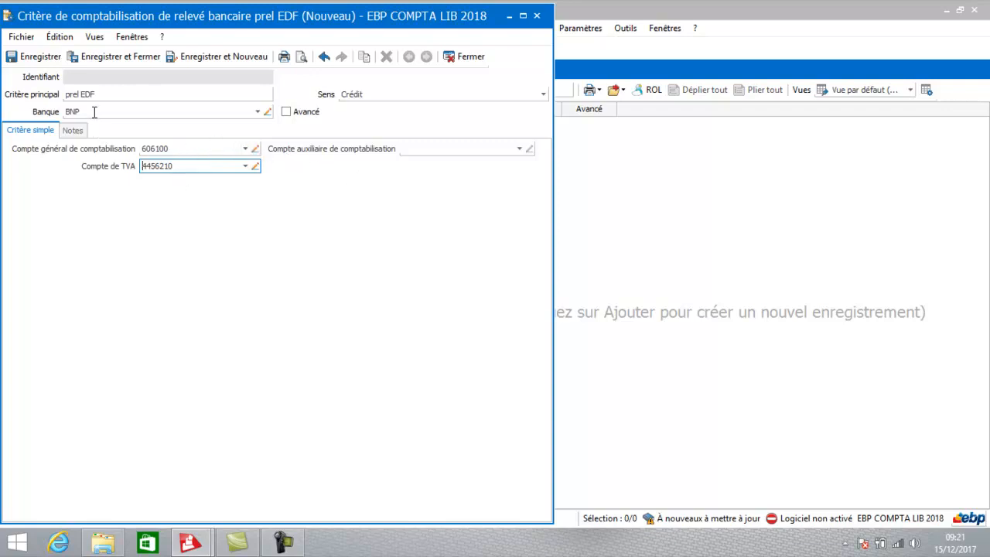
left_click(224, 57)
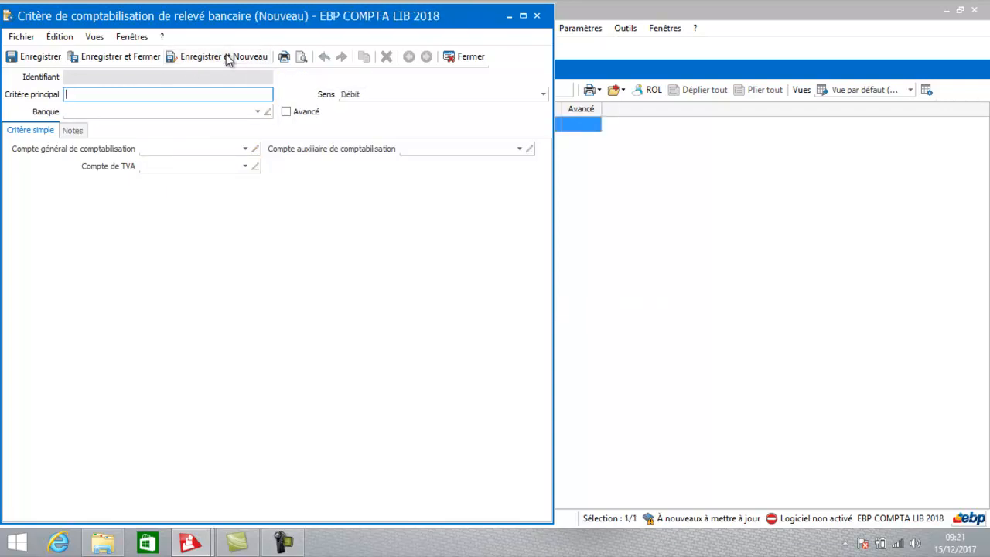
Set the new criterion's main criterion to ORANGE, its direction to Crédit and its bank to BNP
type("ORANGE")
key("Tab")
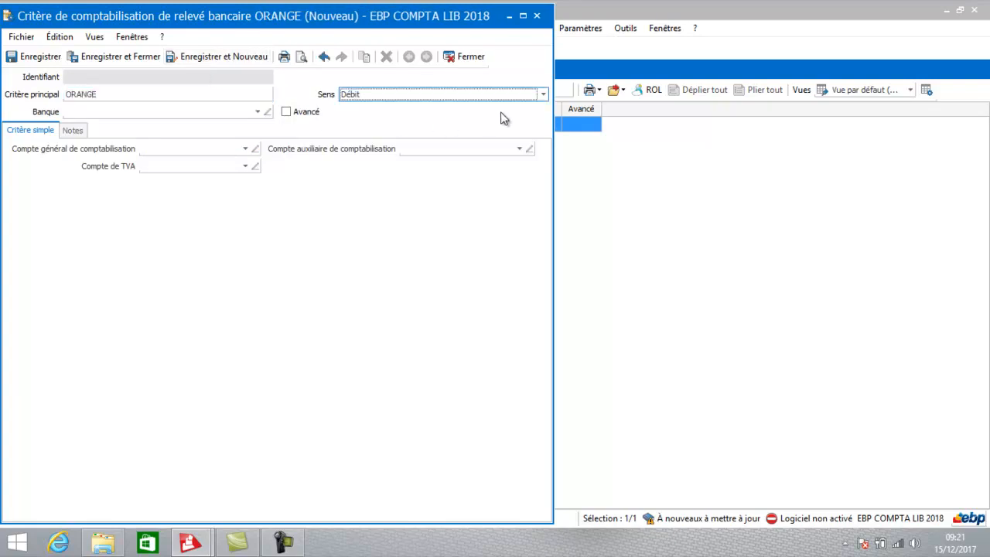
left_click(544, 94)
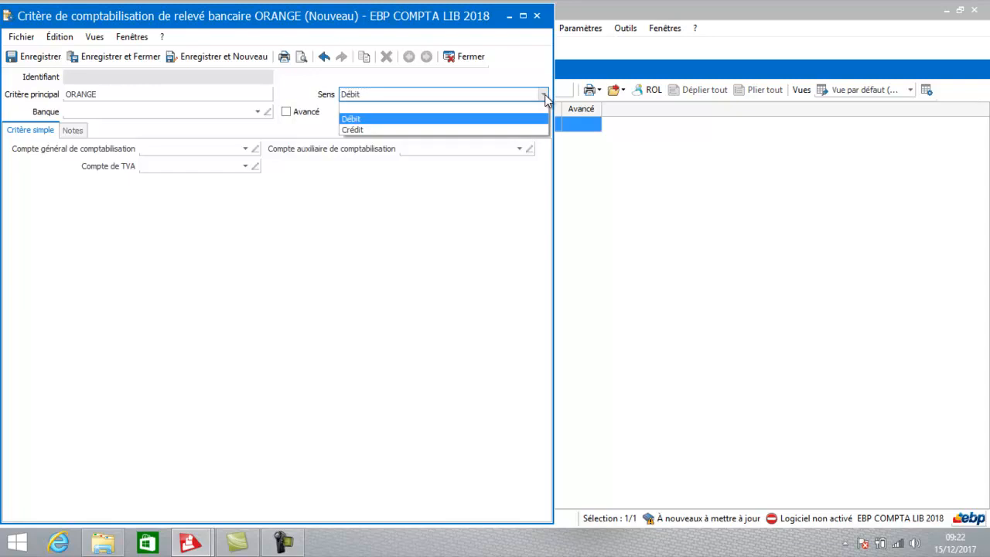
left_click(504, 130)
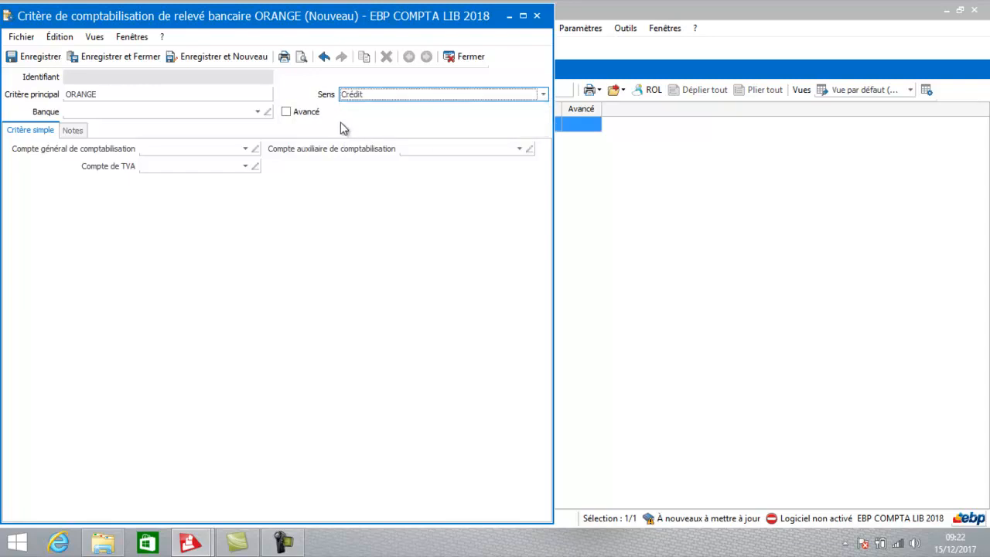
left_click(257, 111)
double_click(177, 141)
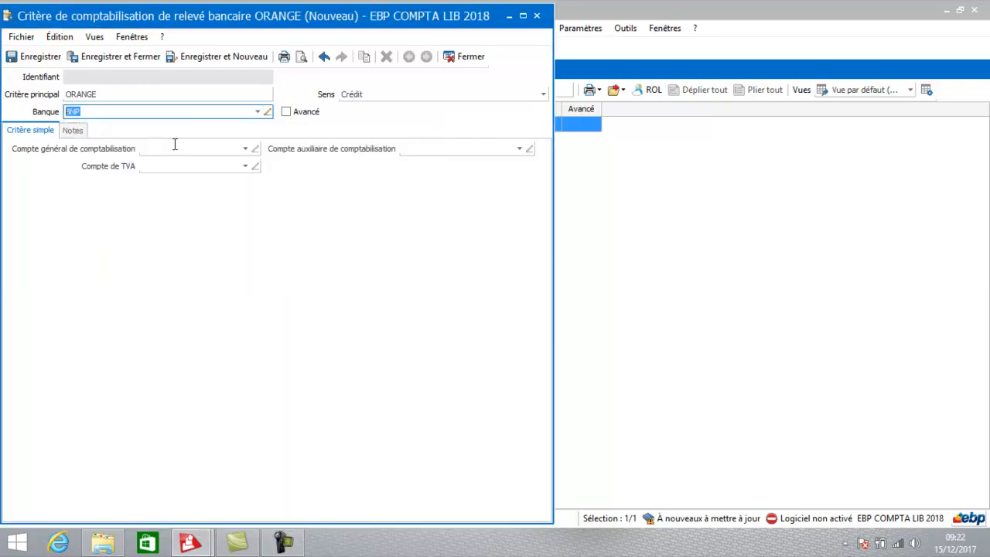
Assign general account 626100 and TVA account 4456610 to the ORANGE criterion, then save and close it
left_click(245, 150)
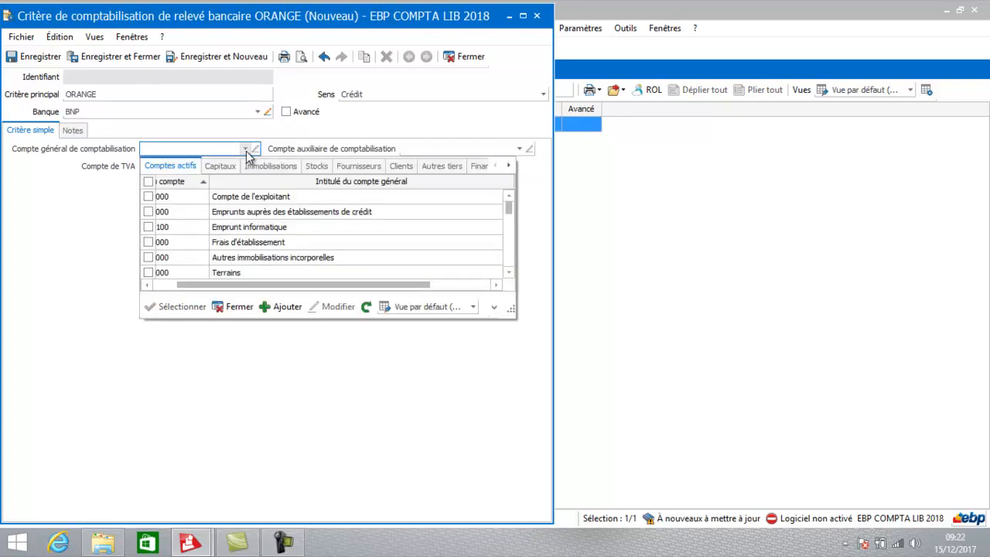
type("626")
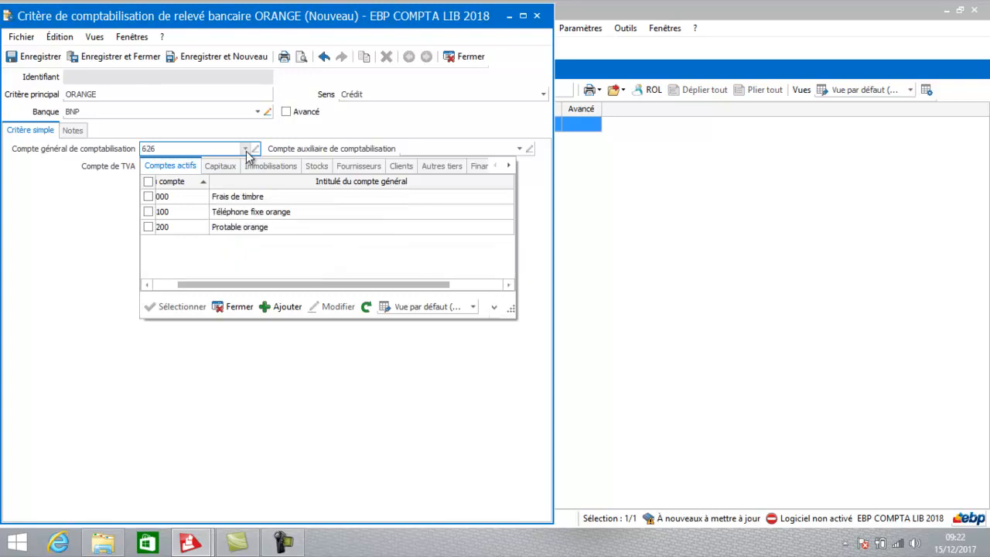
left_click(223, 212)
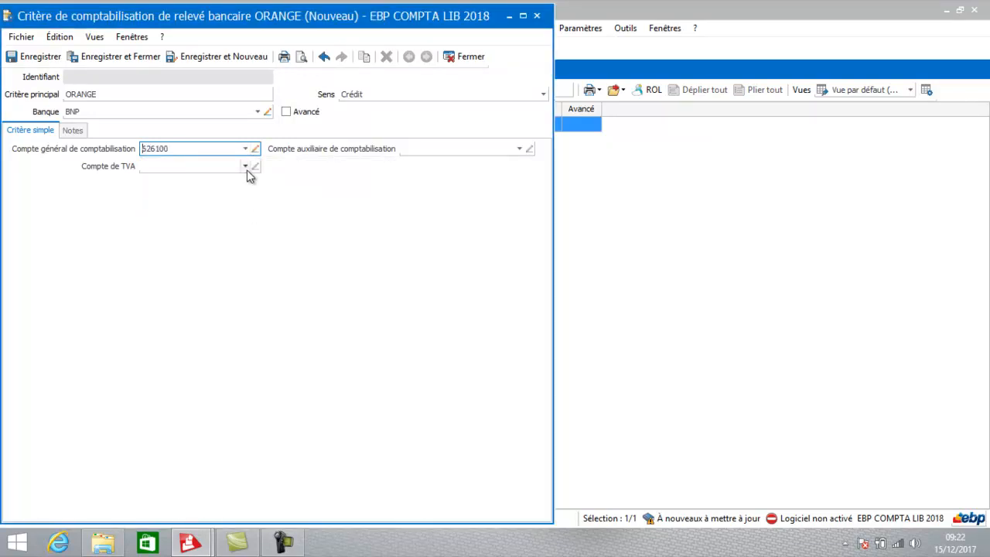
left_click(247, 169)
type("4")
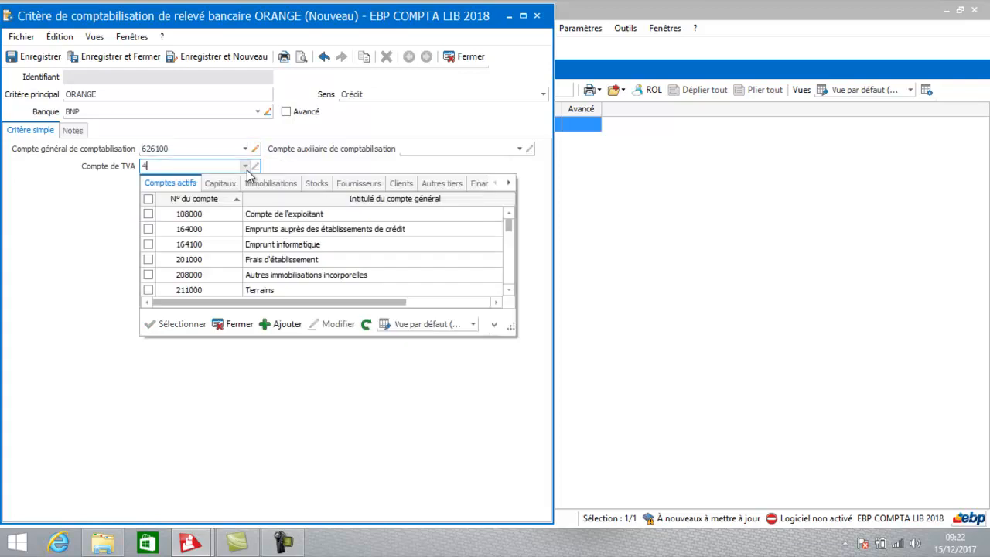
type("456")
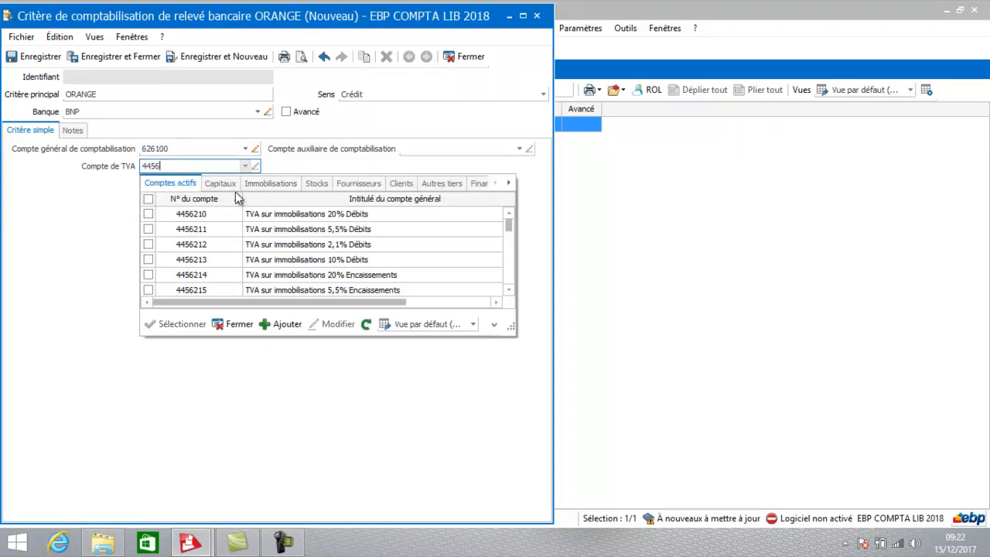
type("6")
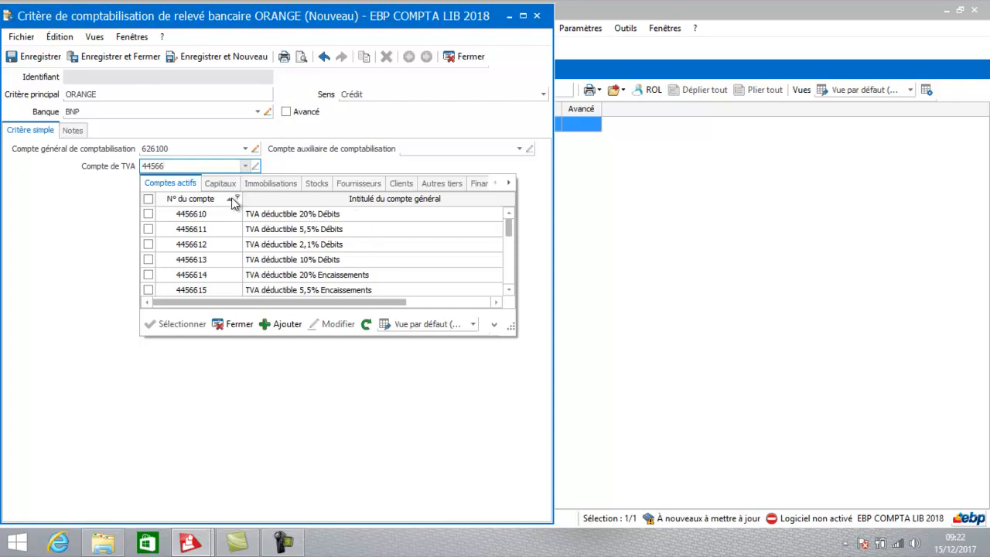
left_click(231, 217)
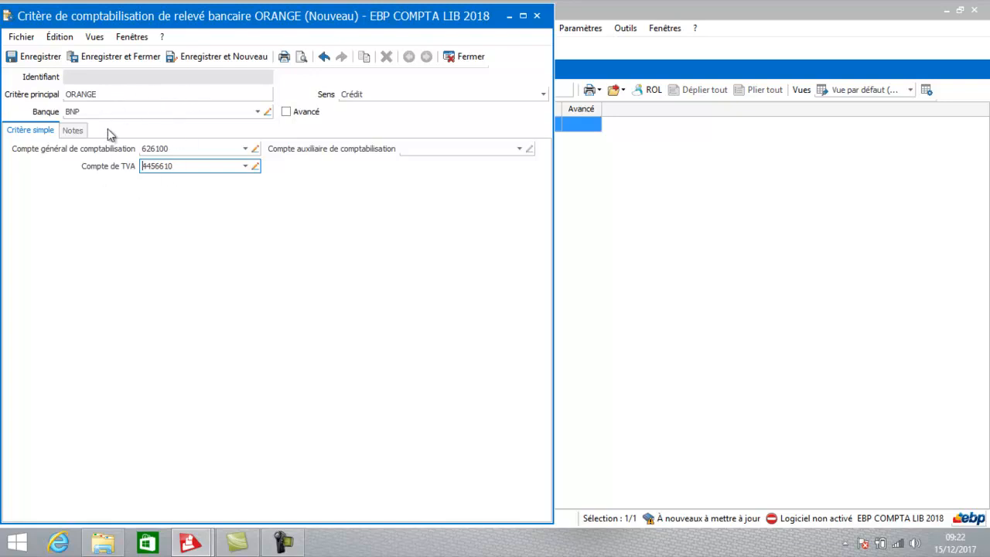
left_click(136, 60)
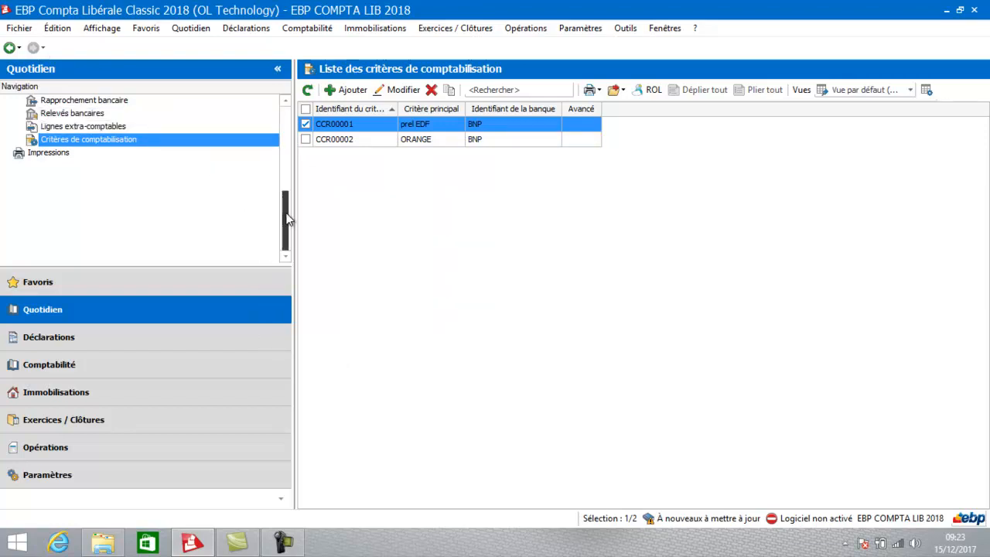
Create a new bank statement from the Relevés bancaires list and set its bank to BNP
left_click_drag(287, 221, 294, 186)
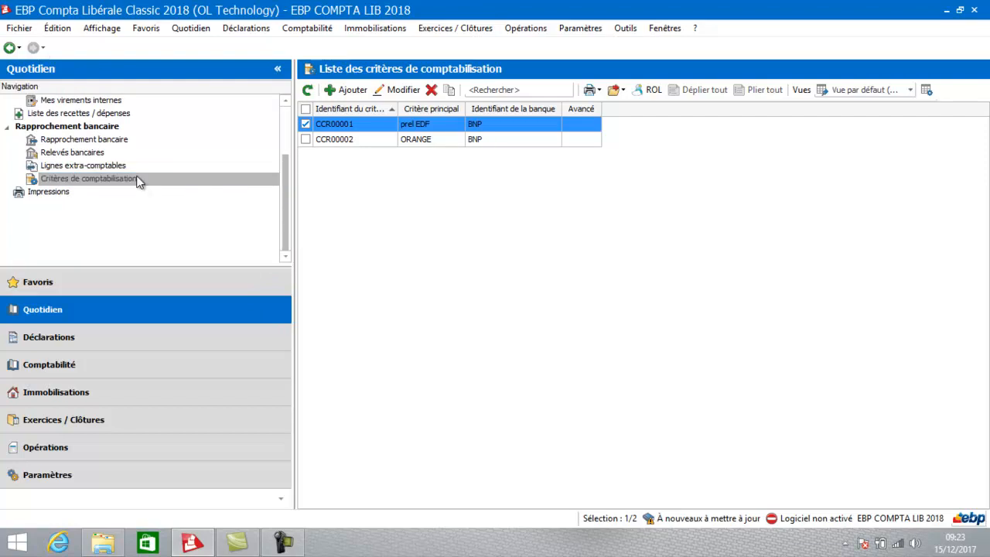
left_click(113, 152)
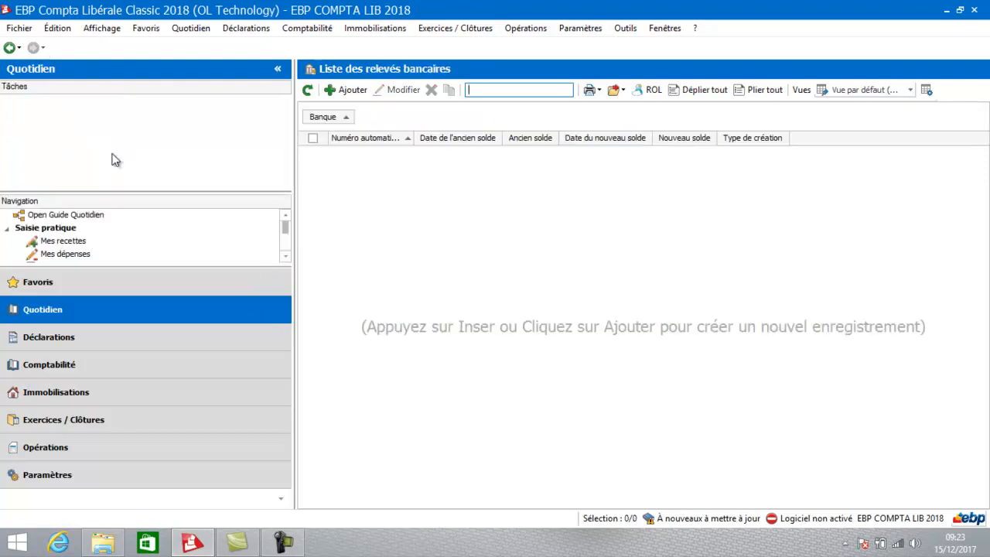
left_click(346, 93)
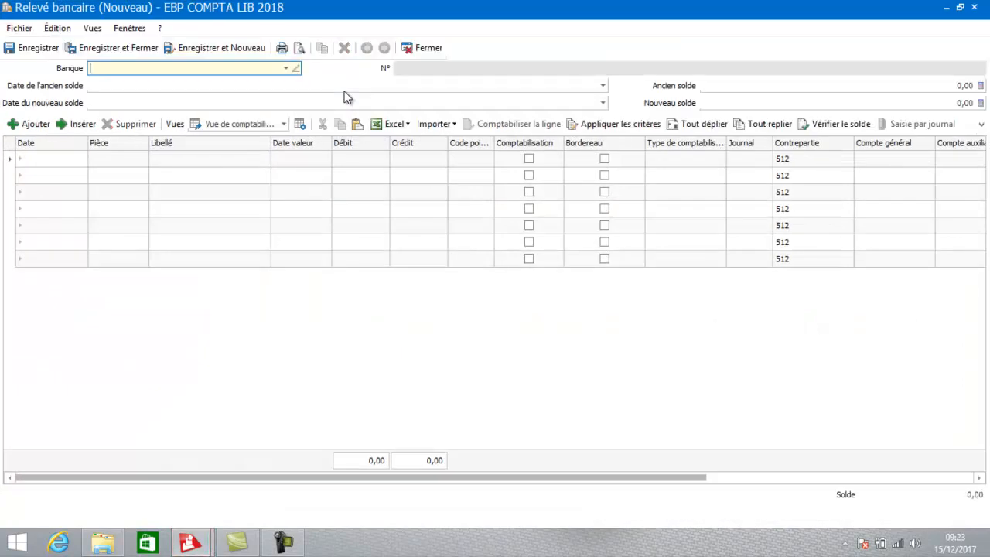
left_click(285, 69)
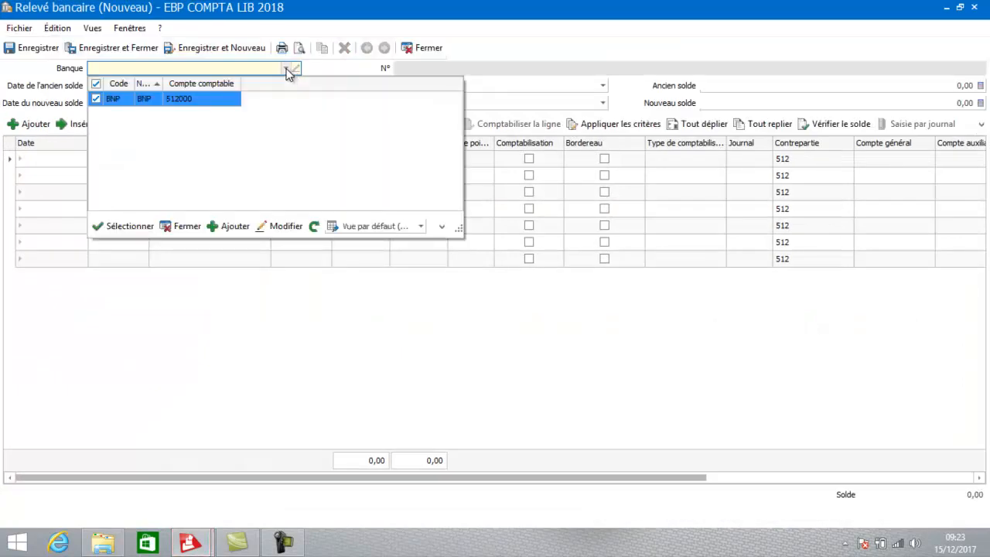
left_click(211, 99)
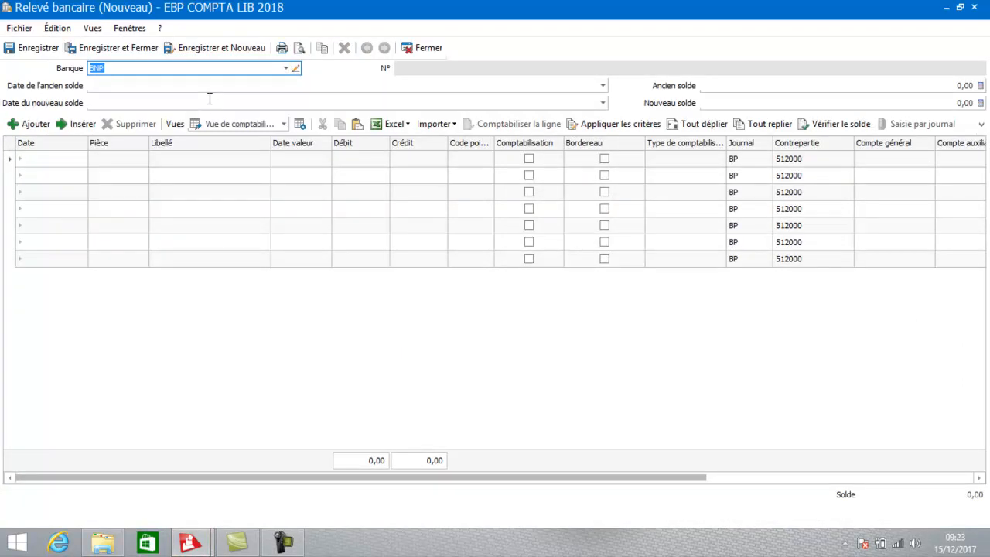
Start a configurable import (Import paramétrable) of the bank statement and load "import releve banque.txt" from the desktop as source file
left_click(442, 130)
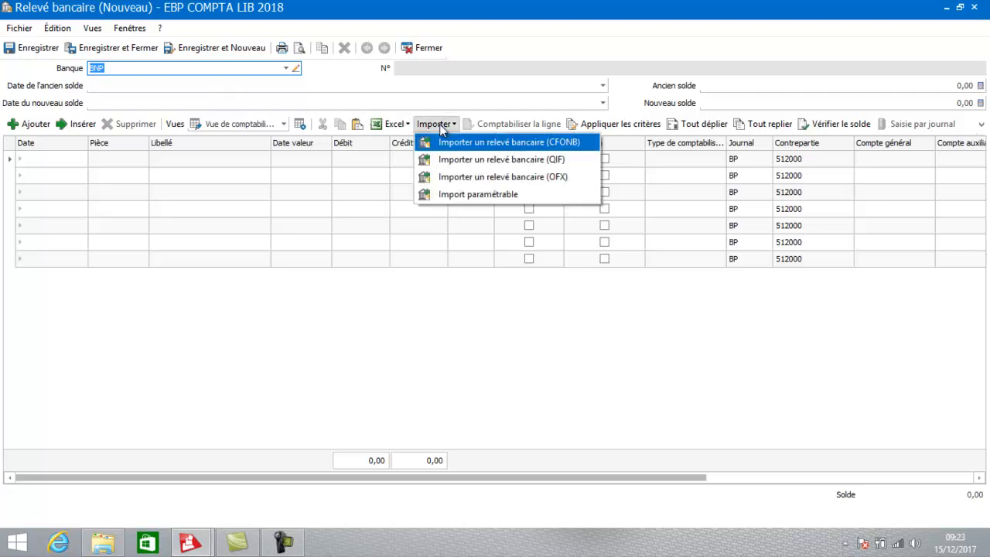
left_click(464, 194)
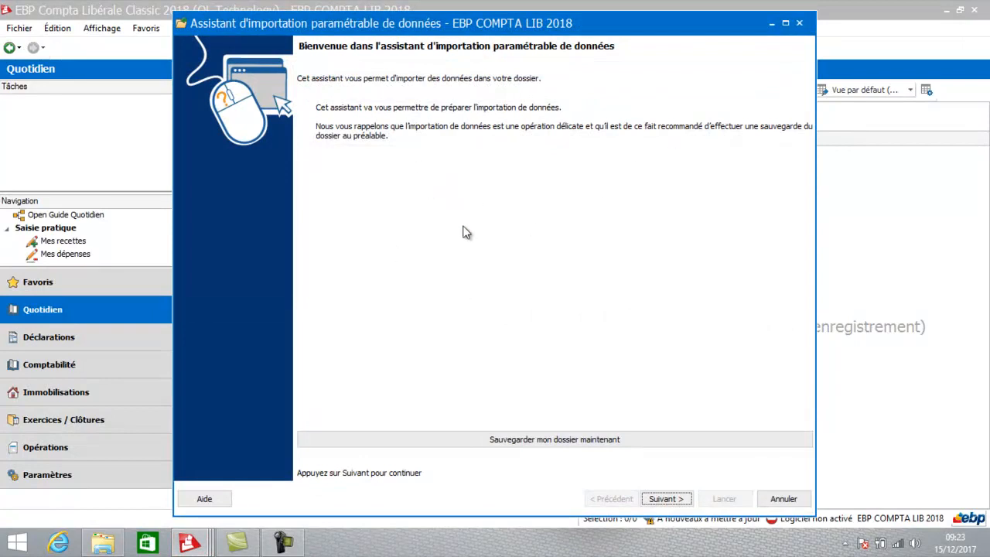
left_click(665, 499)
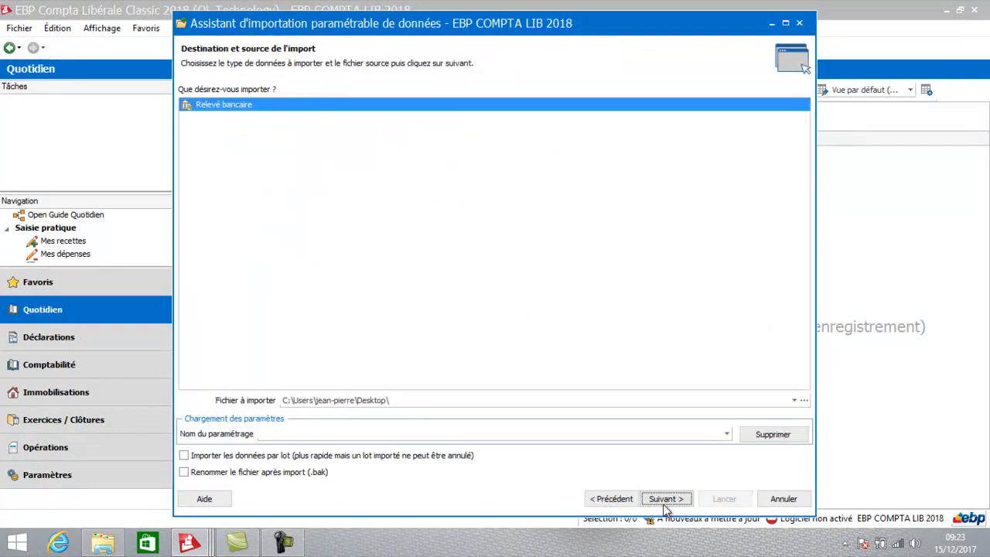
left_click(804, 401)
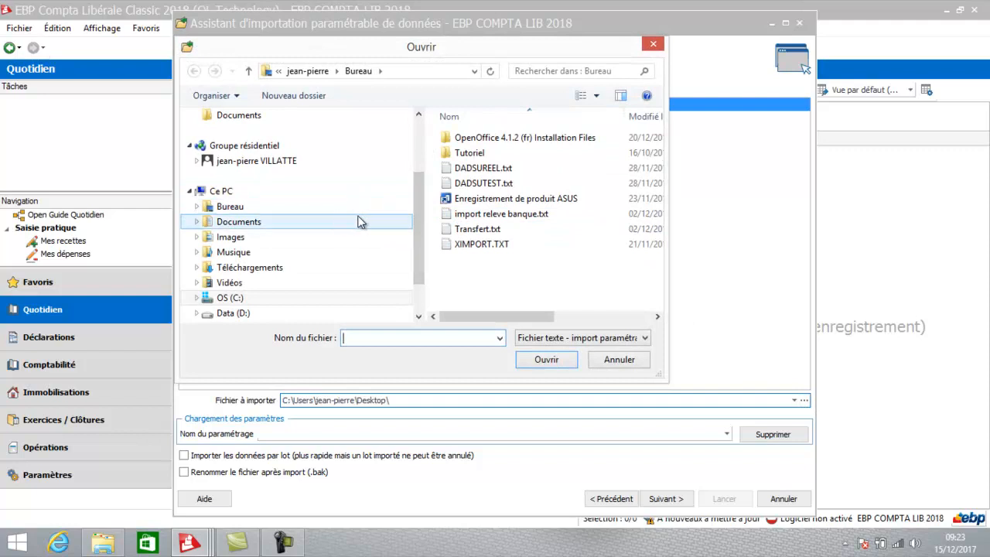
left_click(499, 216)
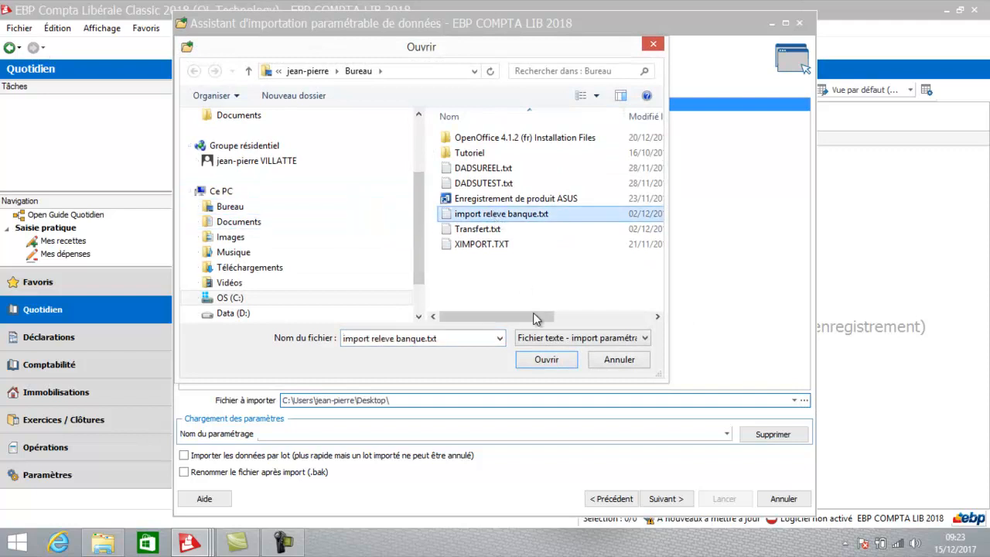
left_click(545, 358)
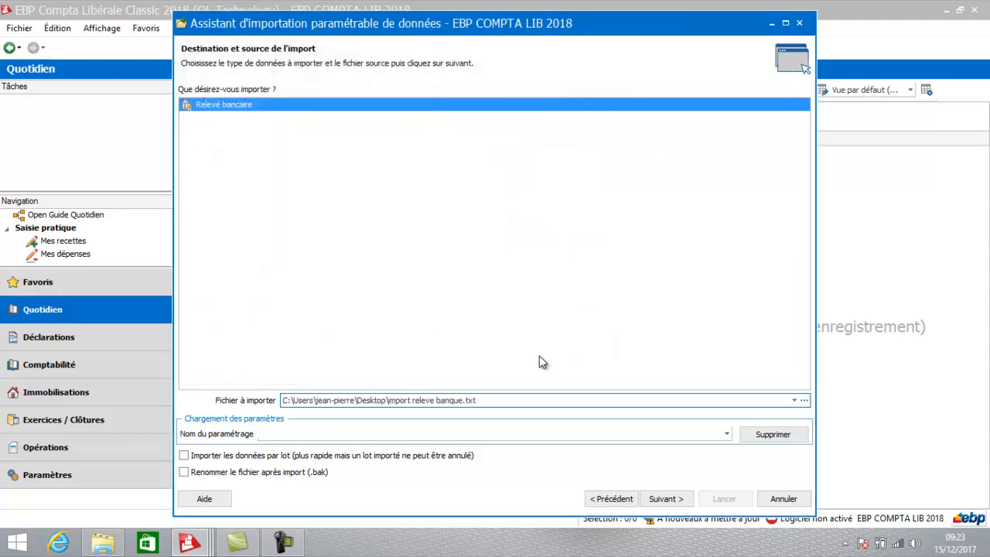
Accept the delimited format, Europe de l'Ouest (Windows) encoding and Tabulation separator, continuing to the field associations
left_click(664, 499)
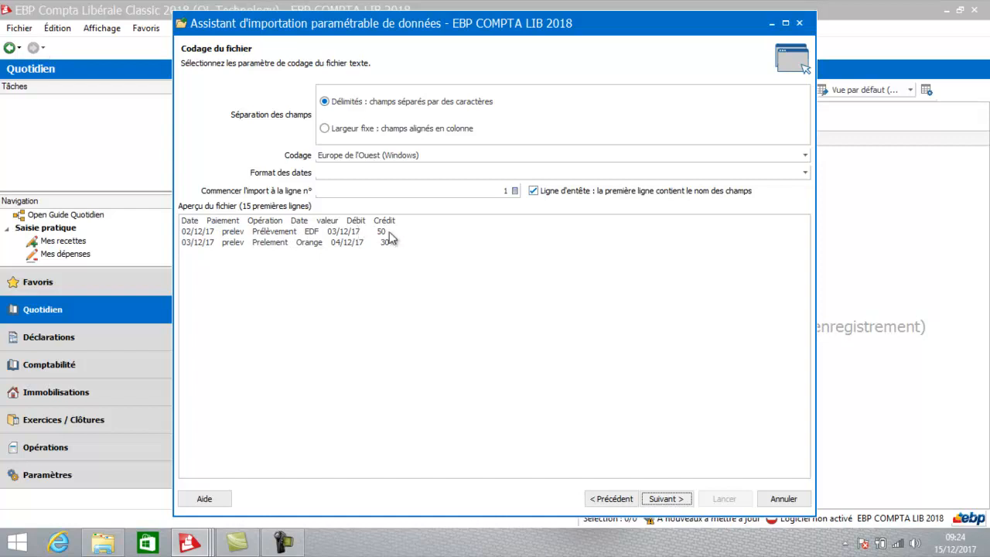
left_click(673, 500)
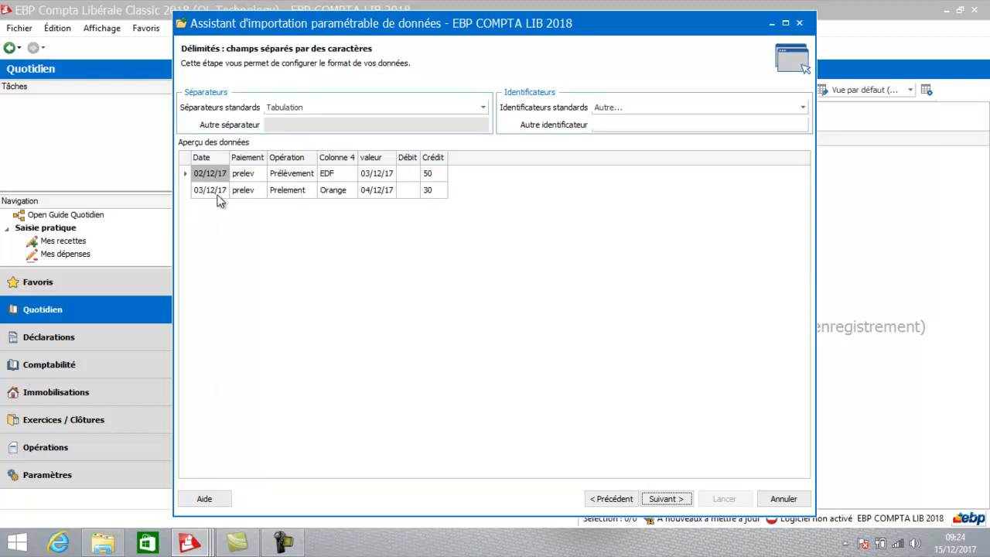
left_click(666, 499)
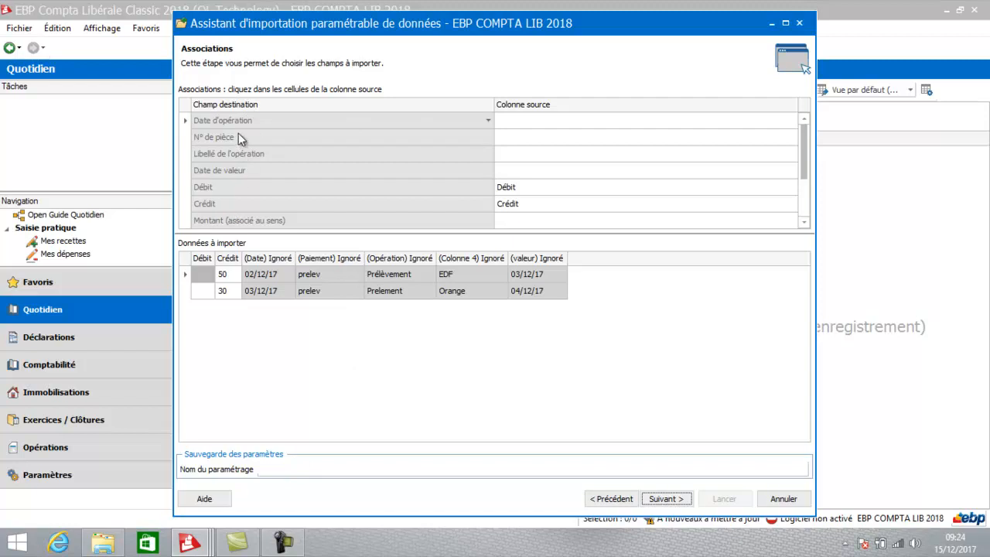
Map Date d'opération to Date, Libellé de l'opération to Colonne 4 and Date de valeur to valeur
left_click(551, 122)
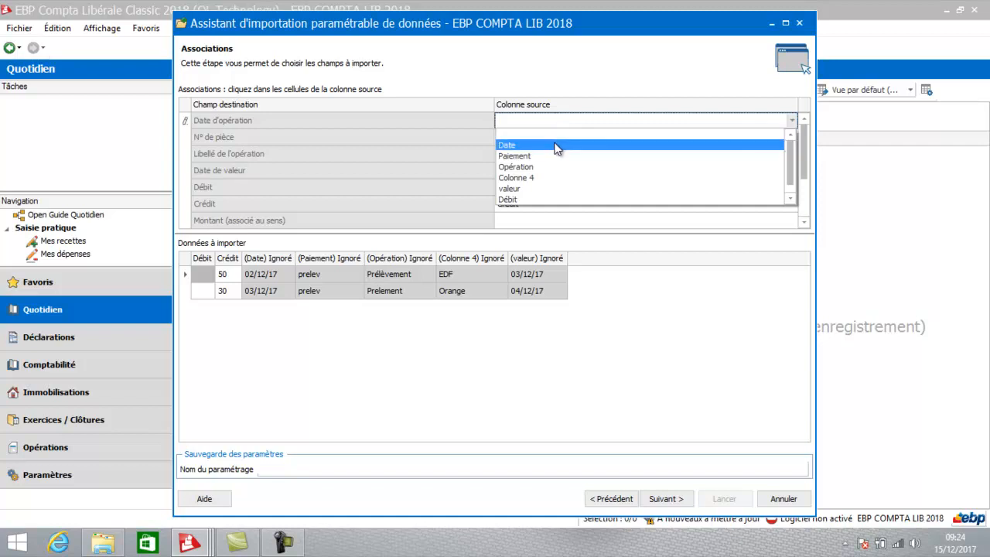
left_click(555, 146)
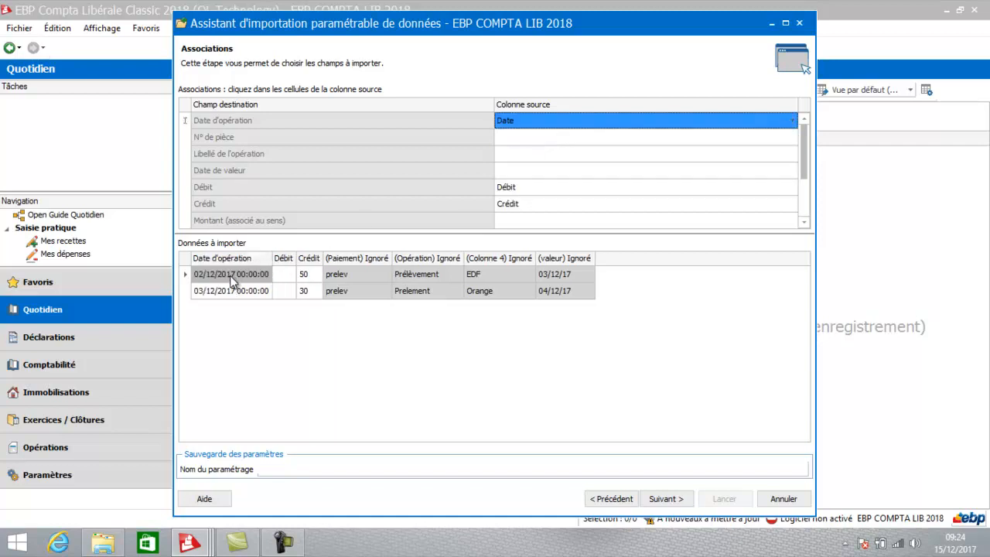
left_click(521, 155)
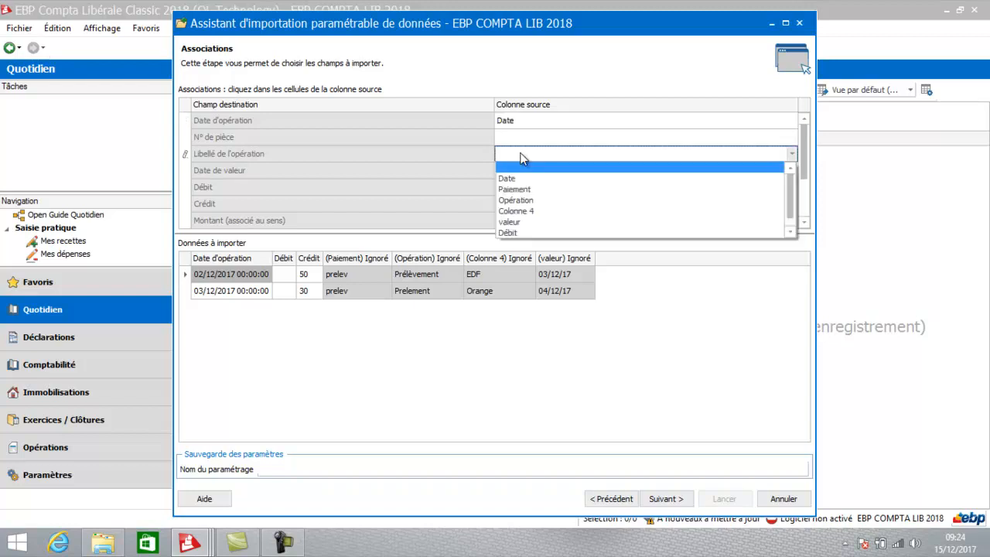
left_click(520, 199)
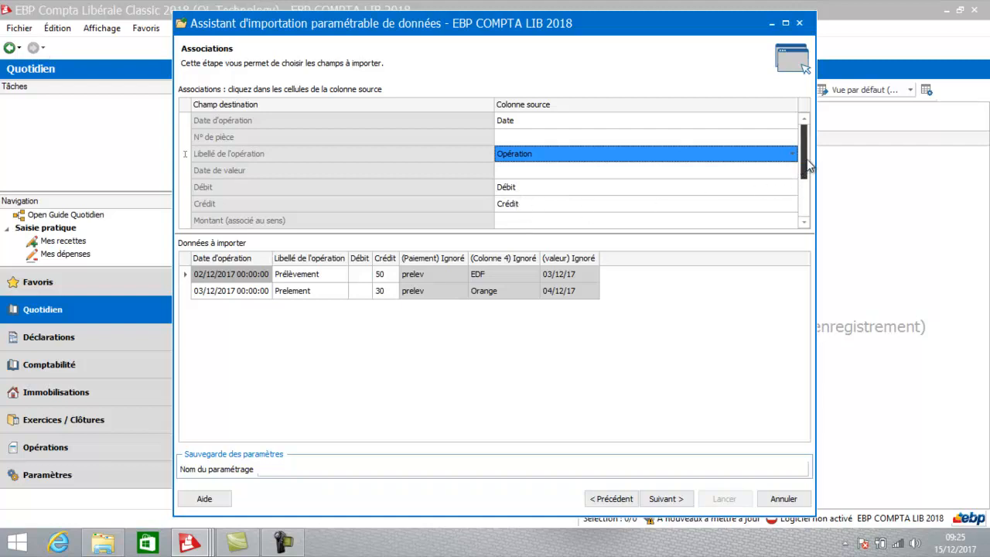
left_click_drag(808, 164, 803, 199)
left_click(609, 171)
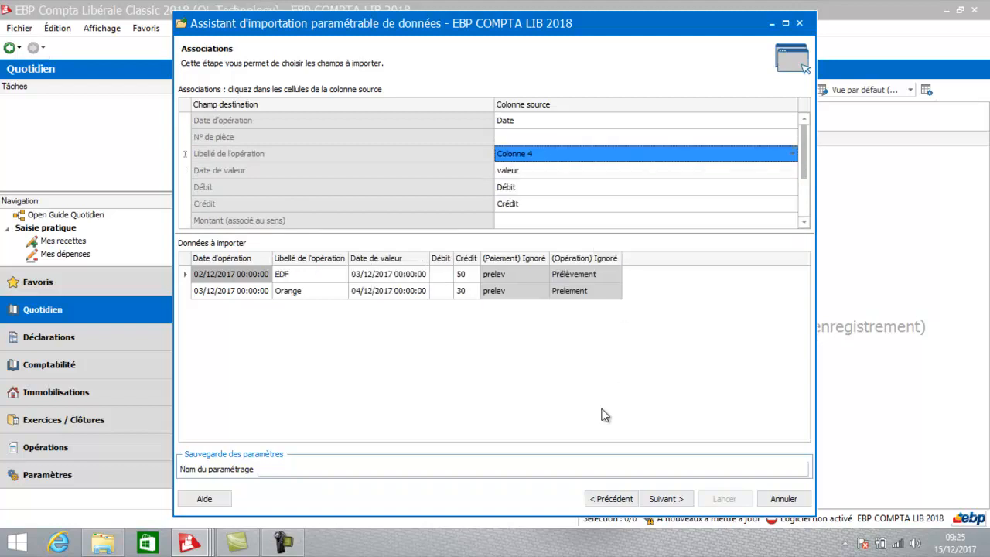
Save the import parameters under the name IMPORT, run the import and close the assistant
left_click(446, 469)
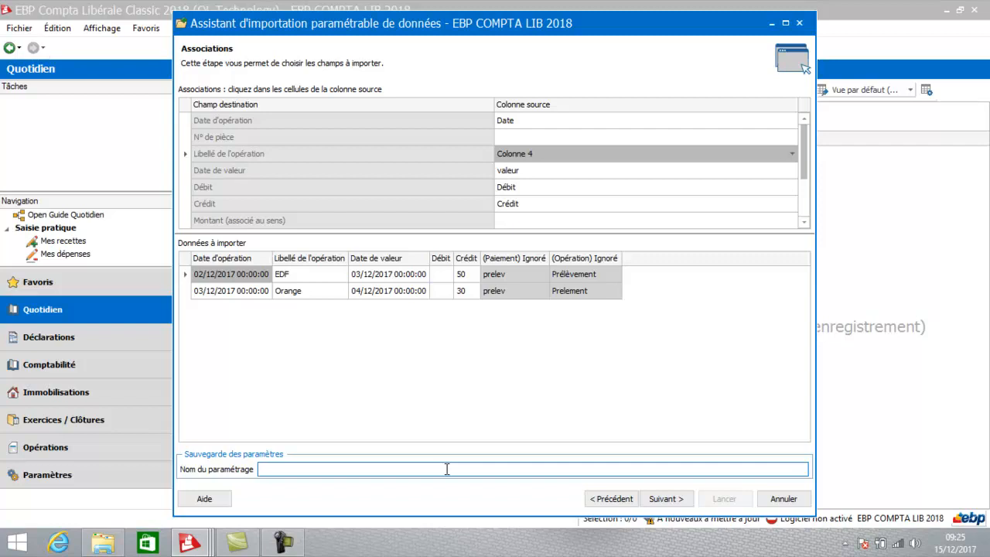
type("IMPORT")
key("Tab")
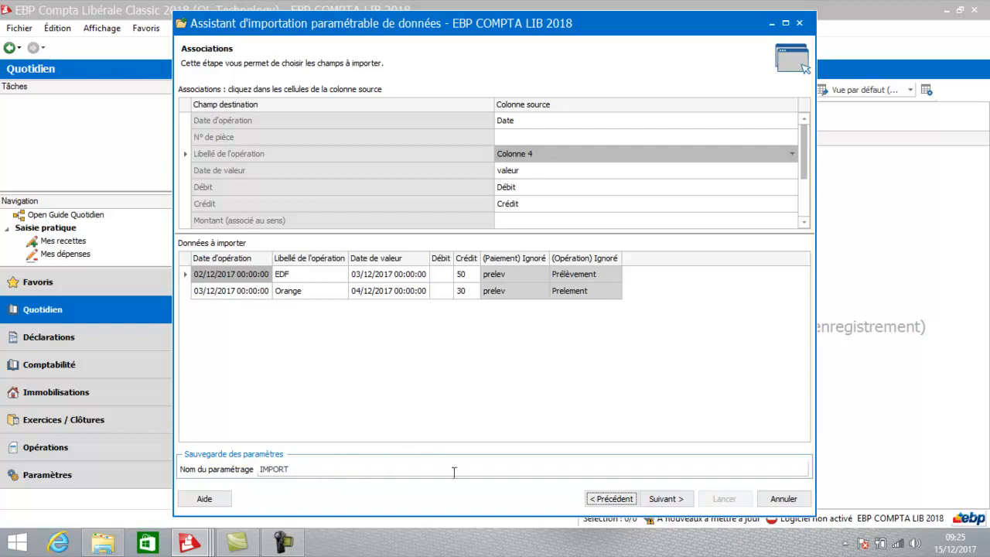
left_click(665, 499)
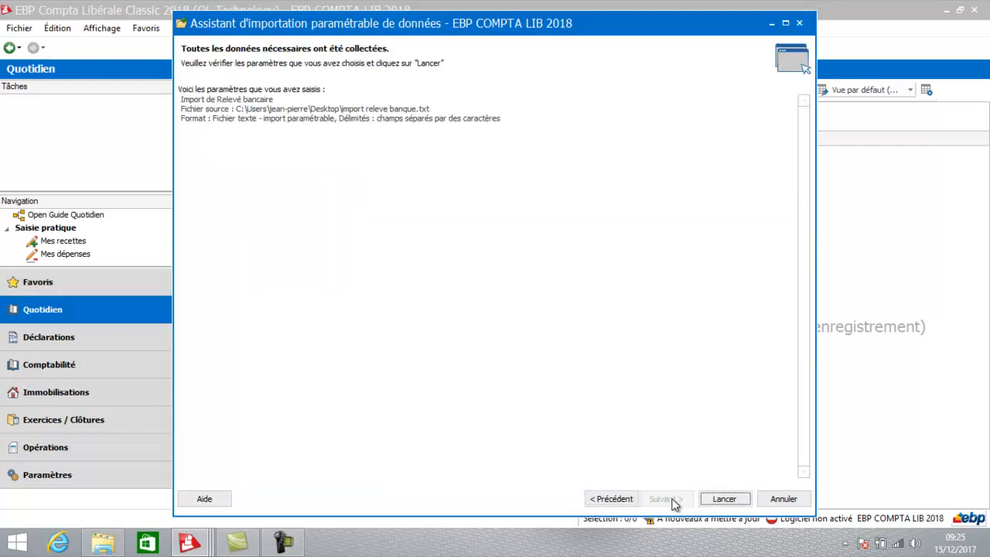
left_click(728, 500)
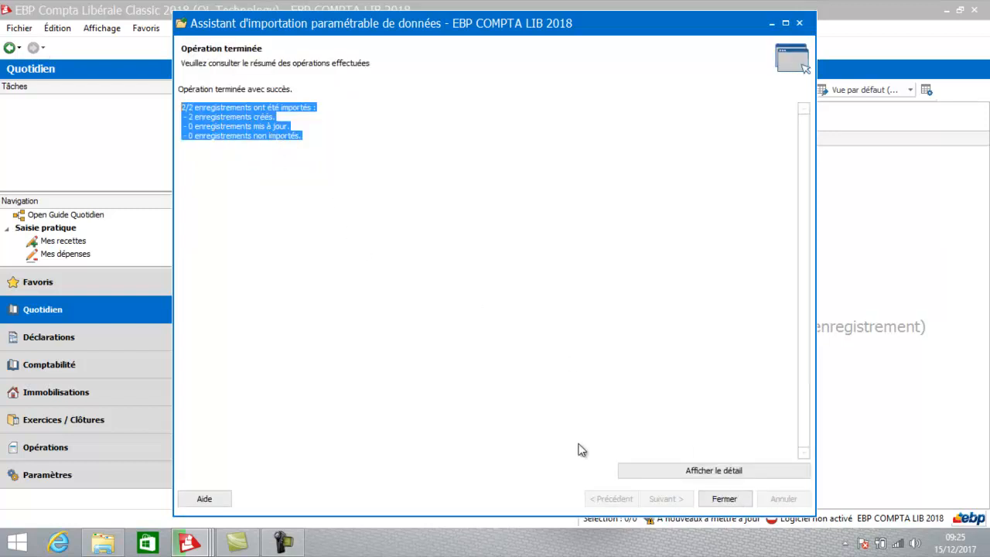
left_click(731, 504)
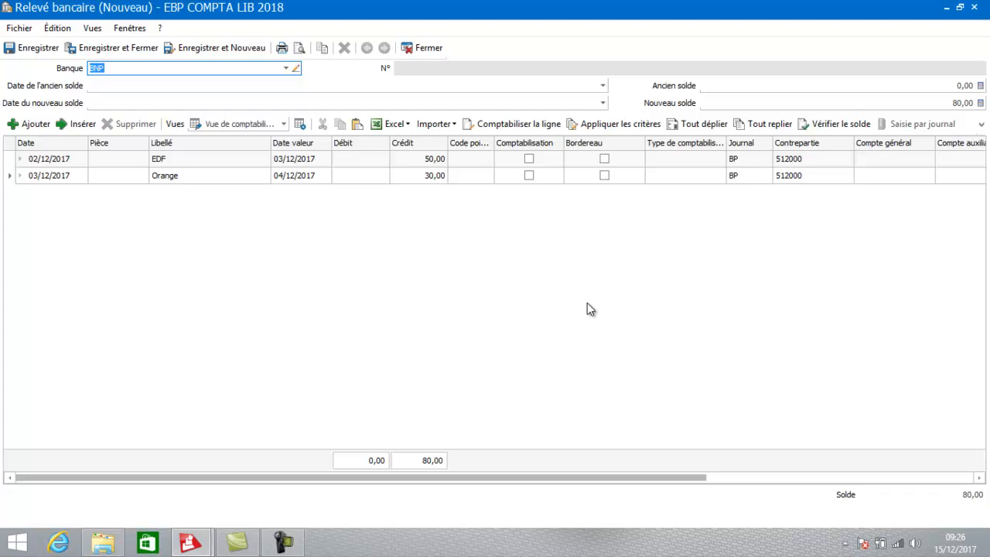
Apply the accounting criteria to the imported lines, agreeing to save the statement, and review the assigned accounts
left_click(618, 126)
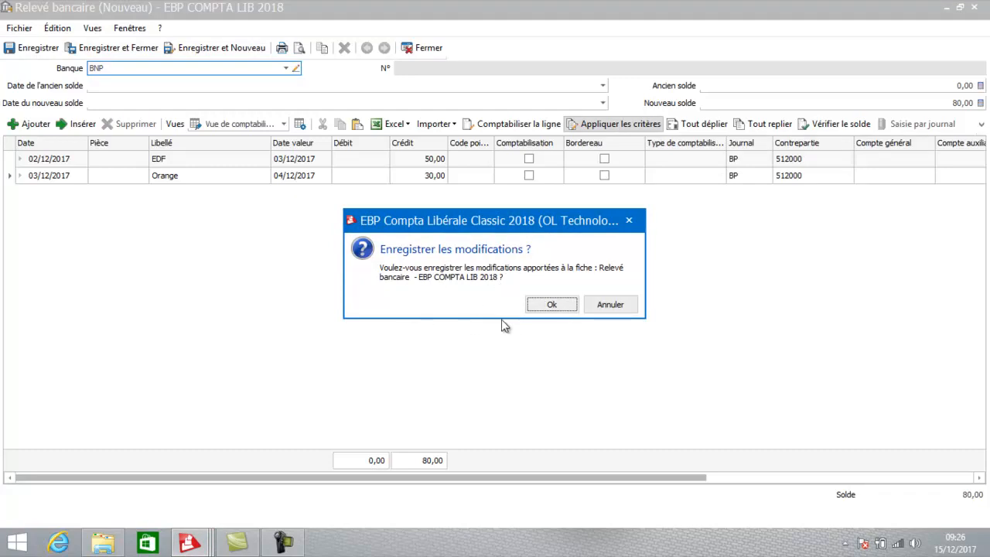
left_click(551, 306)
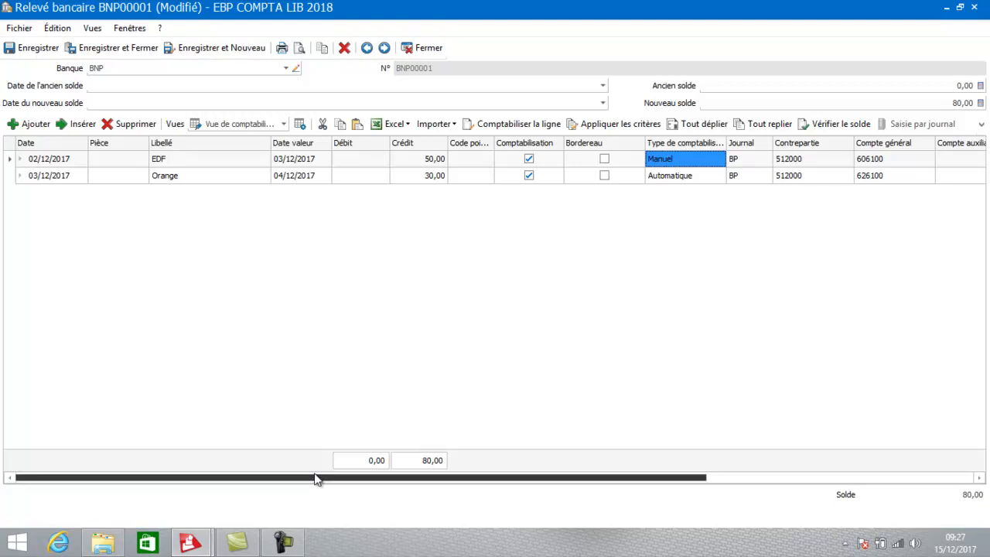
left_click_drag(313, 480, 611, 490)
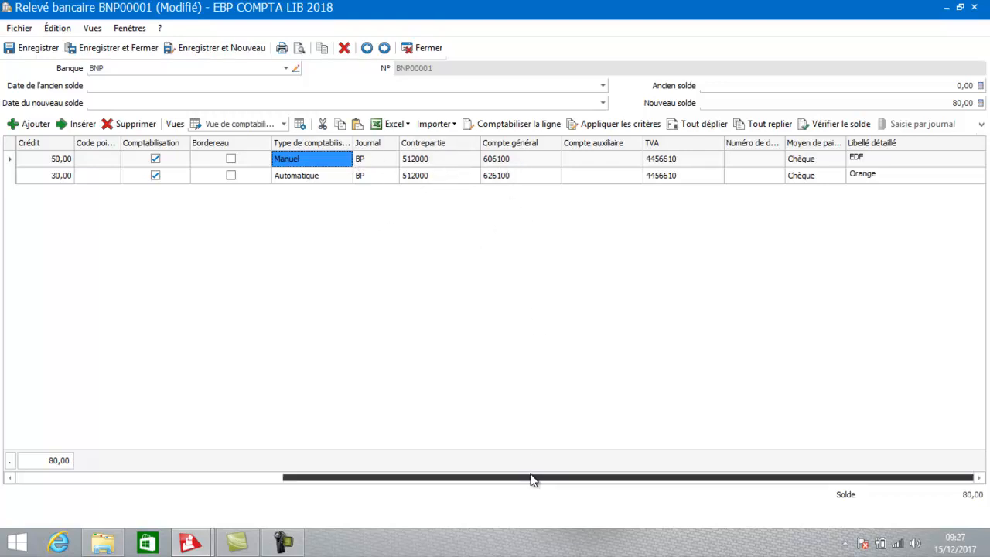
left_click_drag(549, 479, 219, 434)
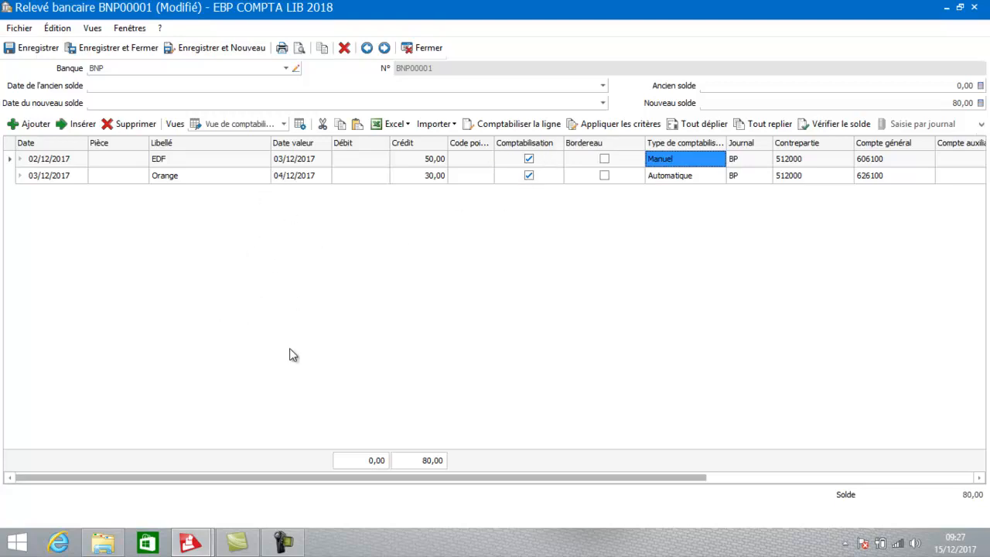
Set the statement's old balance (Ancien solde) to 5000
left_click(980, 86)
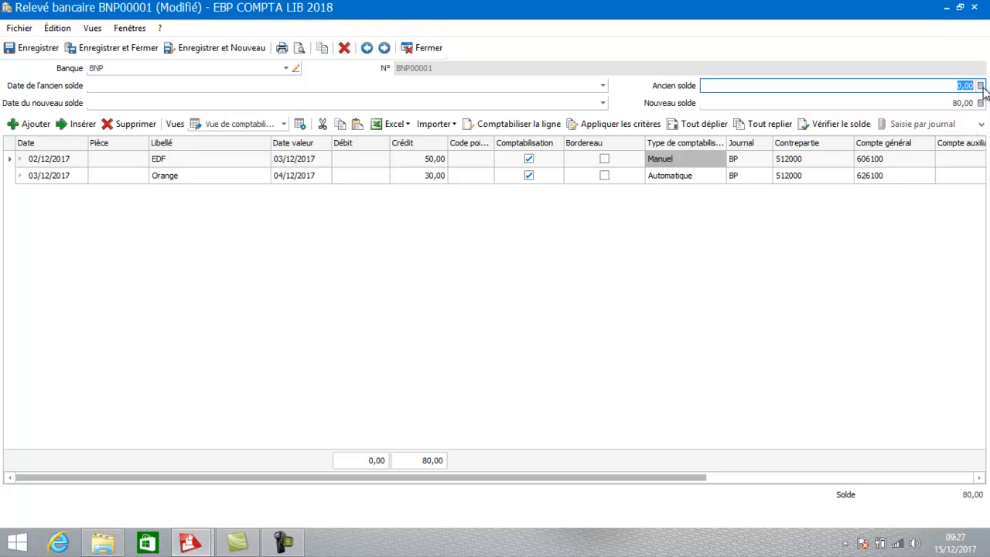
type("5000")
key("Tab")
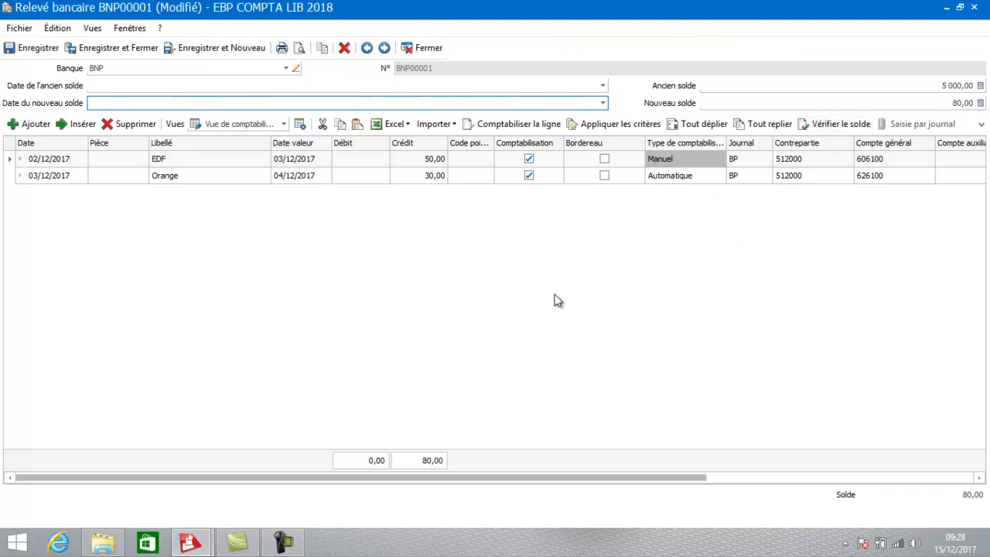
Try dating the old balance 01/11/2017 and the new balance 01/12/2017
left_click(605, 85)
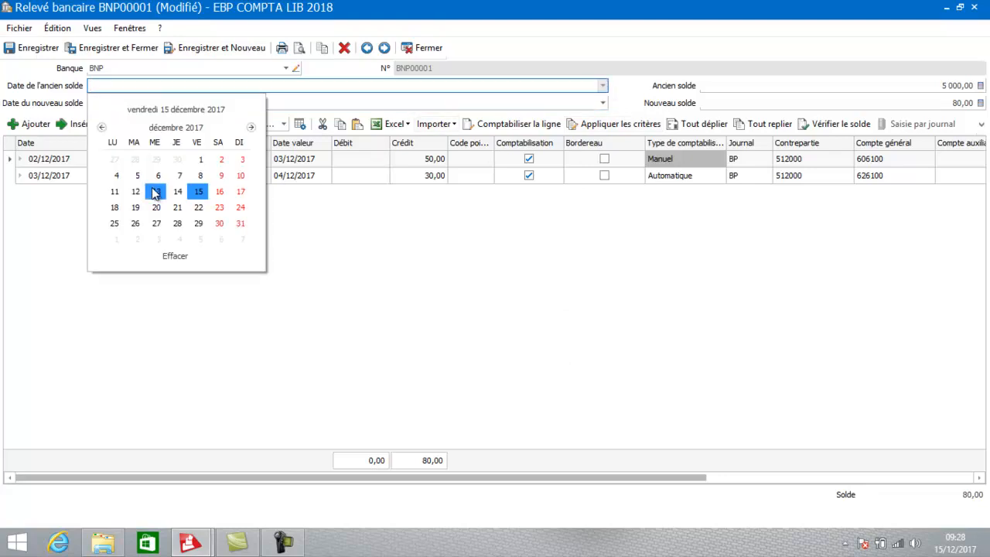
left_click(172, 129)
left_click(191, 228)
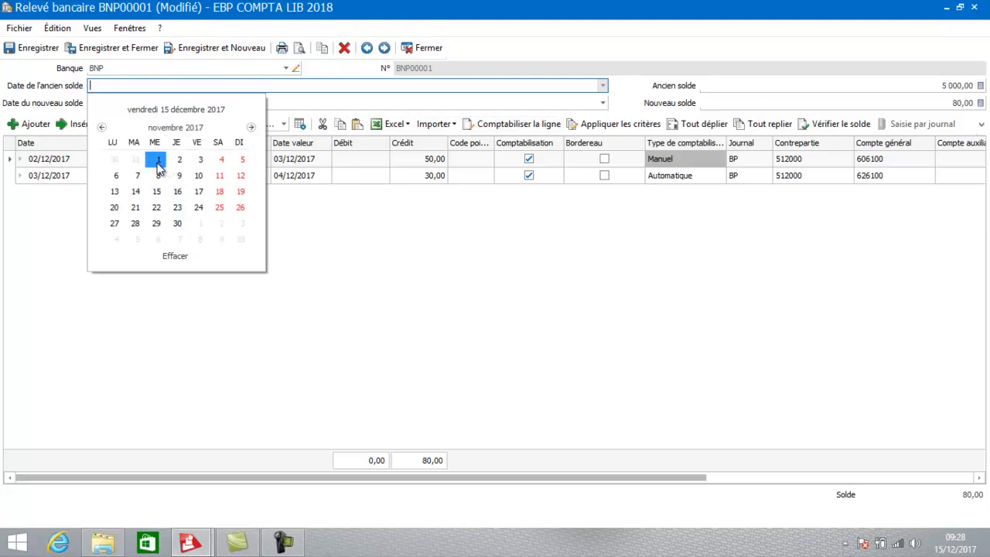
left_click(158, 161)
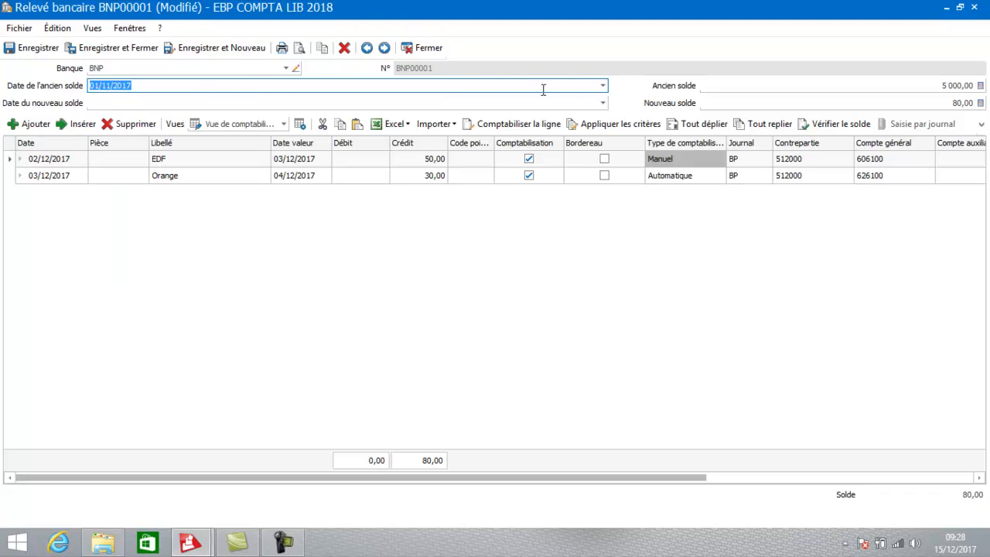
left_click(603, 106)
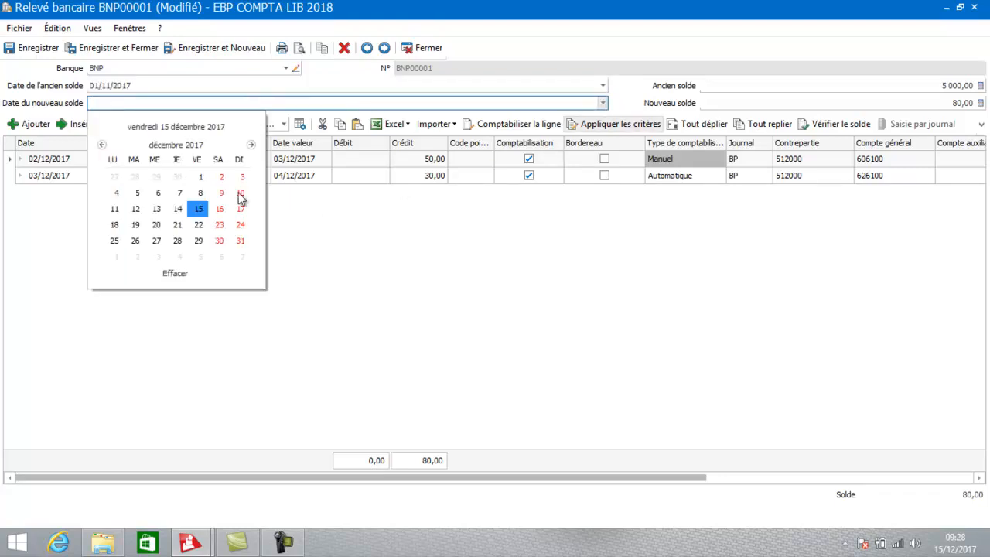
left_click(200, 177)
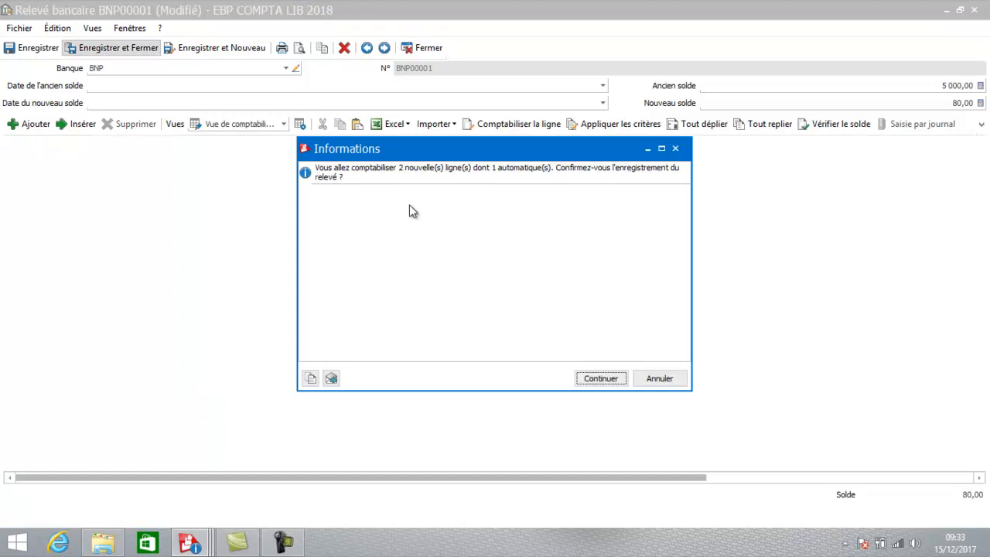
Save and close the bank statement, confirming the posting of its new lines
left_click(611, 379)
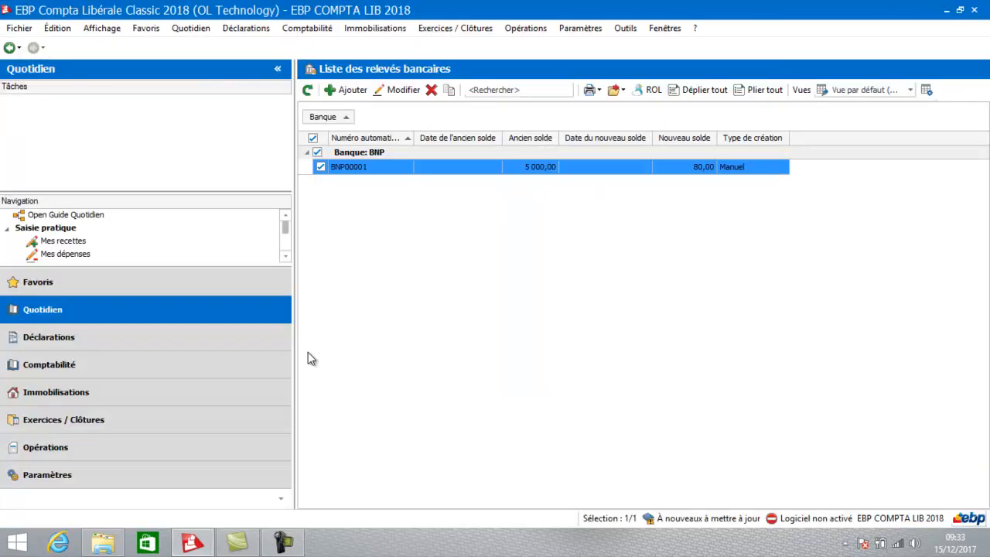
Open the accounting entries search (Recherche d'écritures) and filter it to the period starting 01/12/2017
left_click(234, 362)
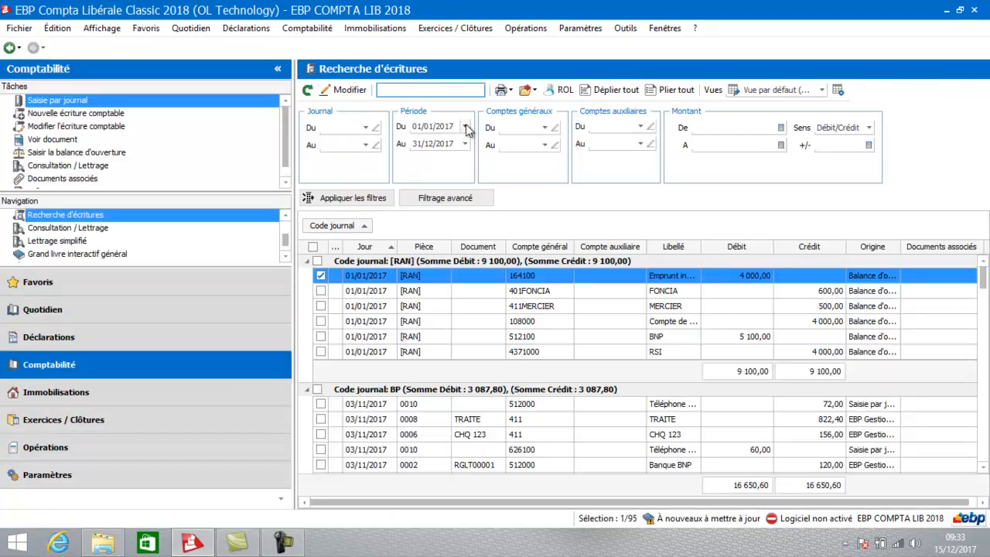
left_click(464, 126)
left_click(490, 168)
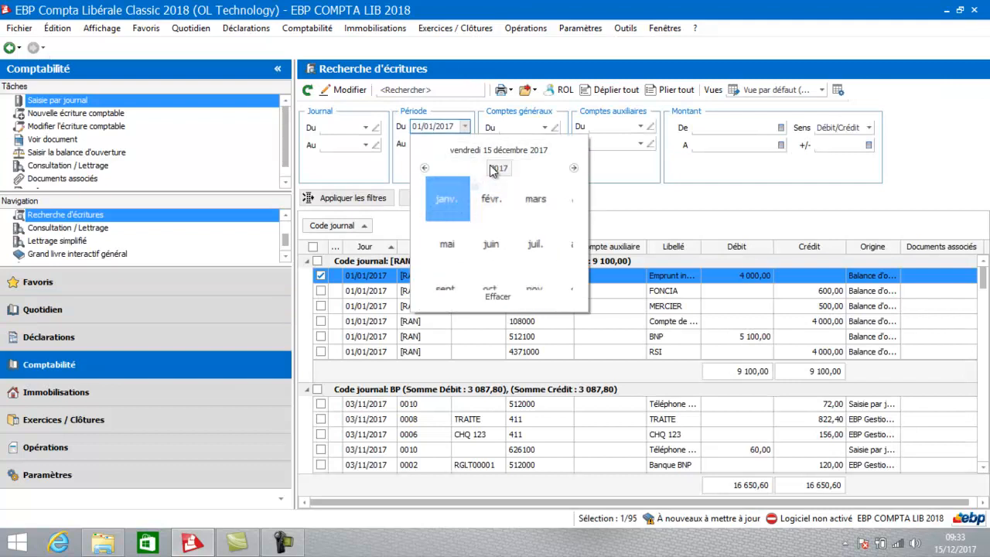
left_click(547, 271)
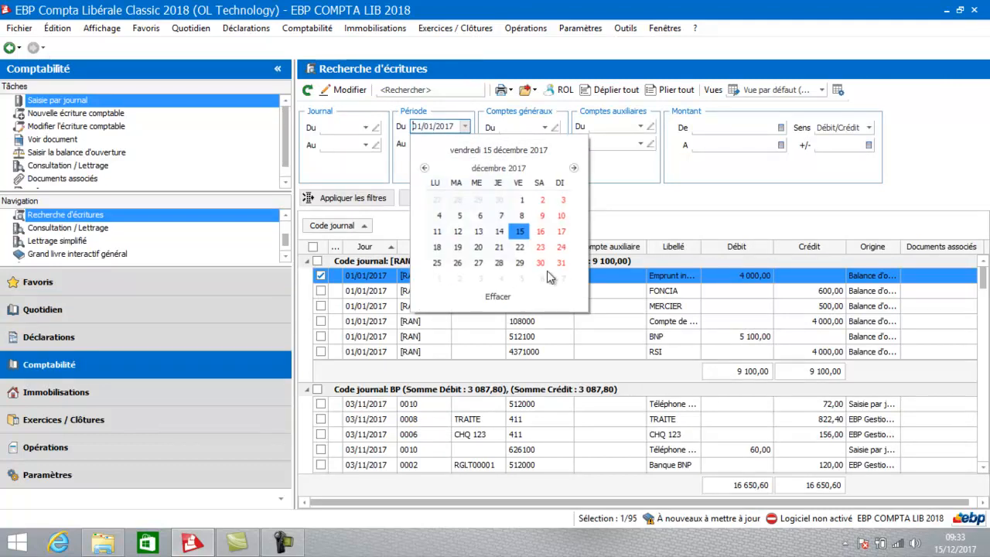
left_click(526, 200)
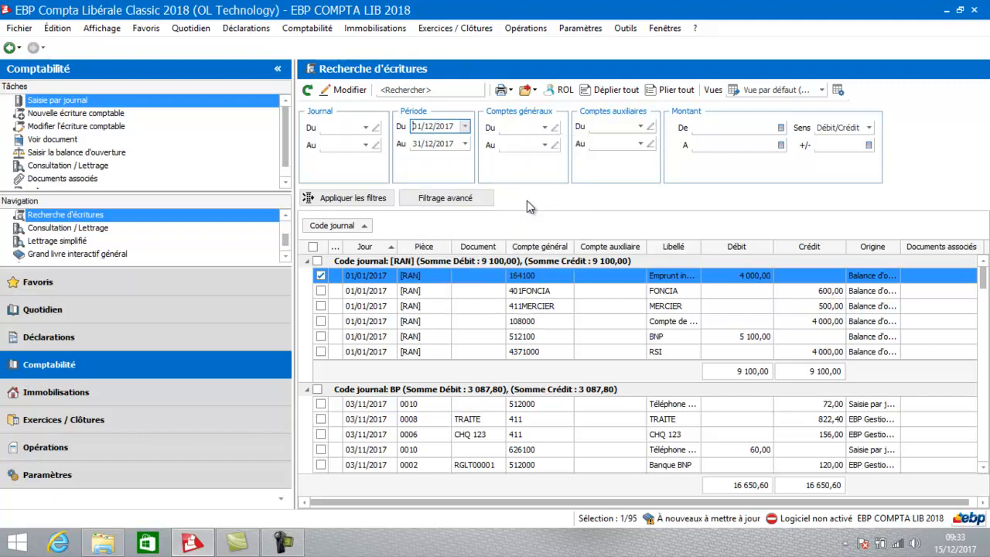
left_click(356, 200)
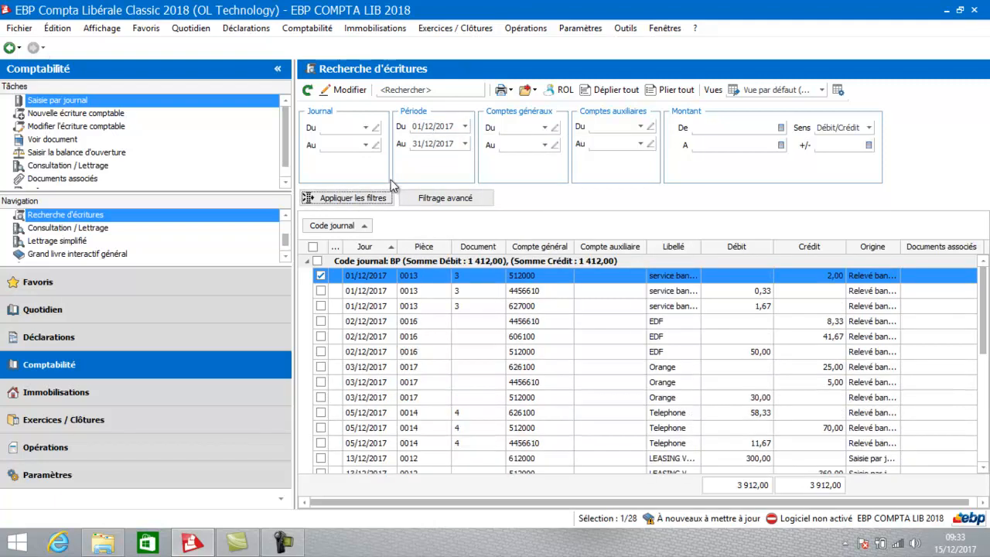
Set the starting journal of the entries filter to BP, Banque principale
left_click(366, 129)
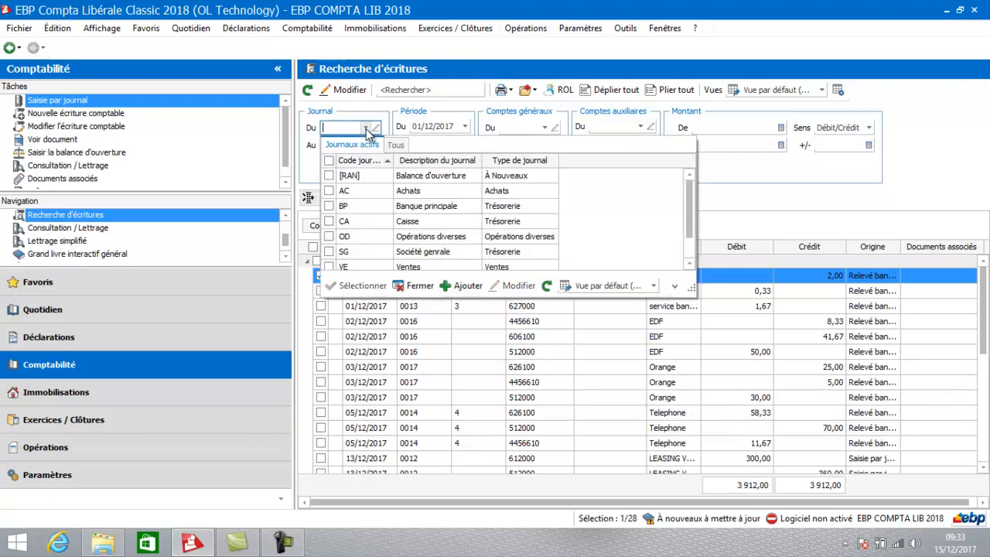
double_click(359, 206)
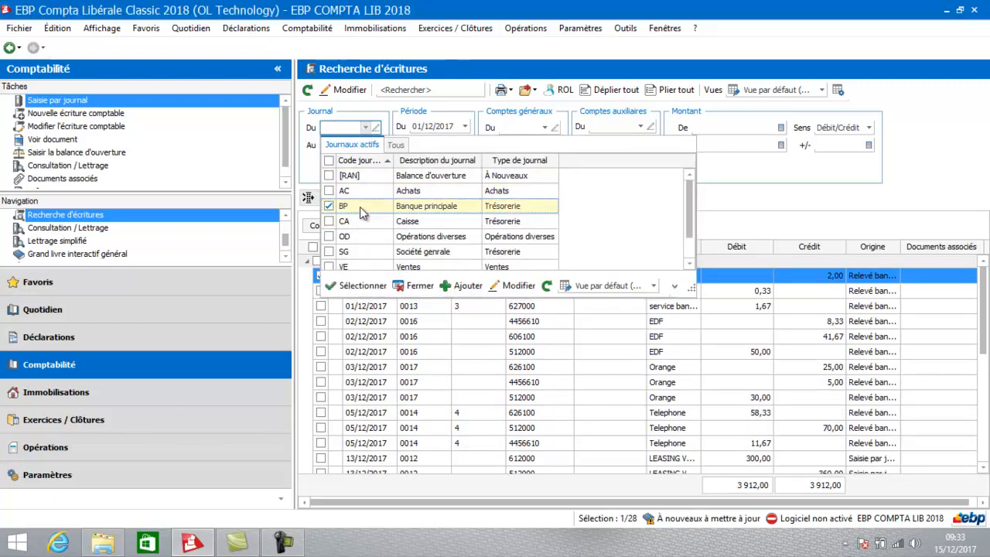